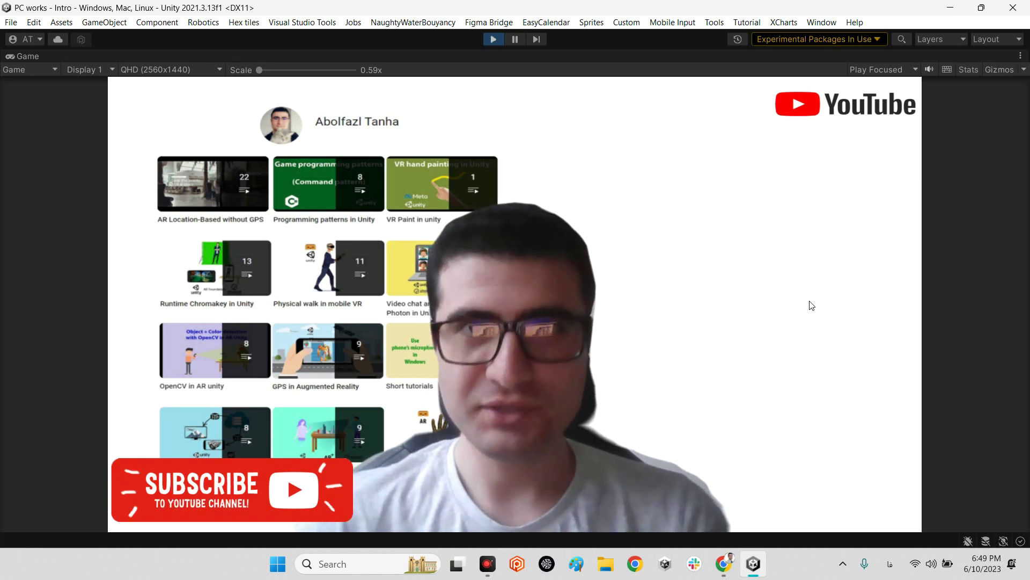
# Step: Exit Play mode to stop the running Intro scene
pyautogui.click(490, 40)
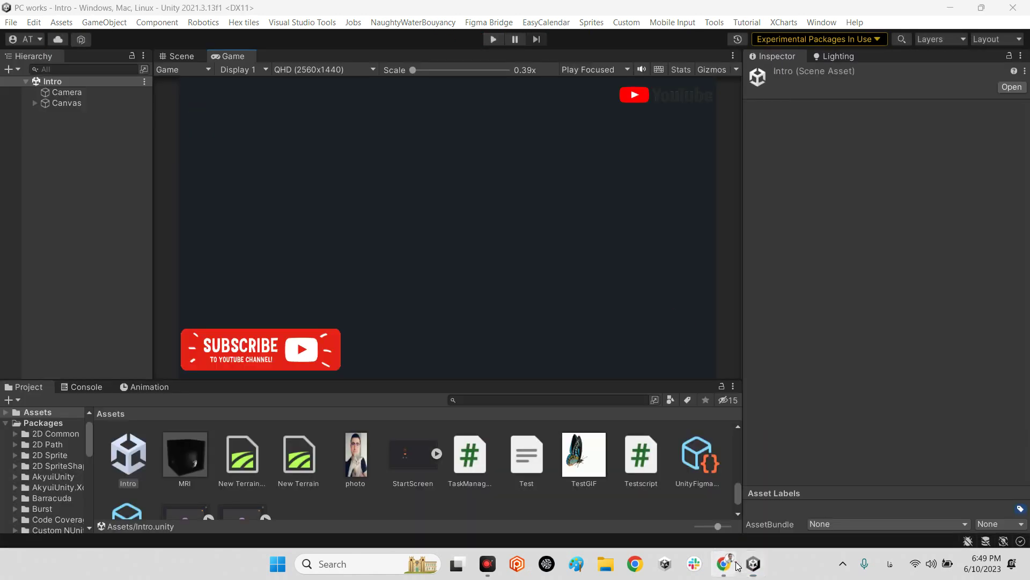
# Step: Switch to Chrome and look over the XCharts-Team/XCharts repository page
pyautogui.click(724, 563)
pyautogui.scroll(5, 773, 263)
pyautogui.scroll(10, 756, 256)
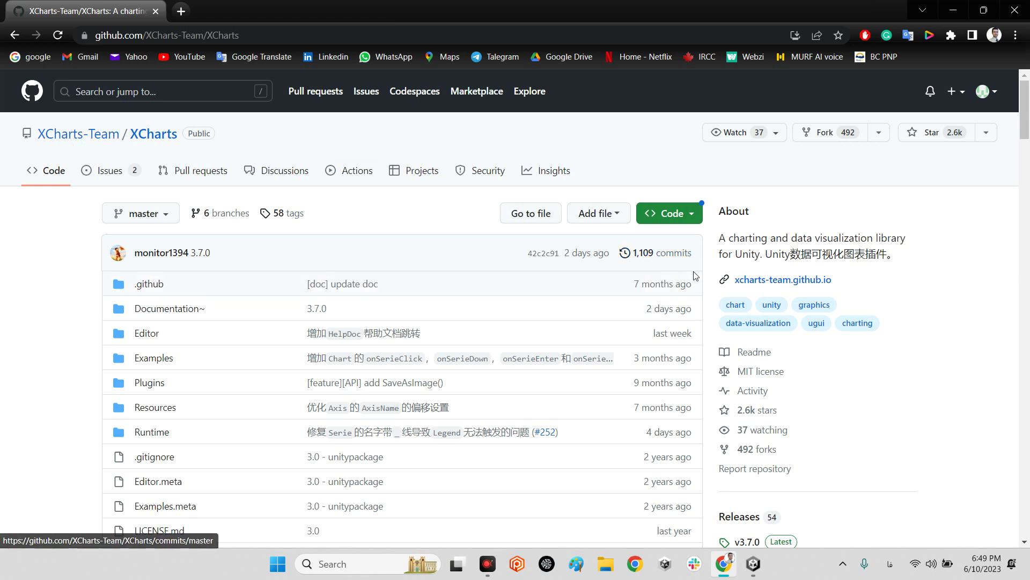
pyautogui.scroll(-3, 680, 356)
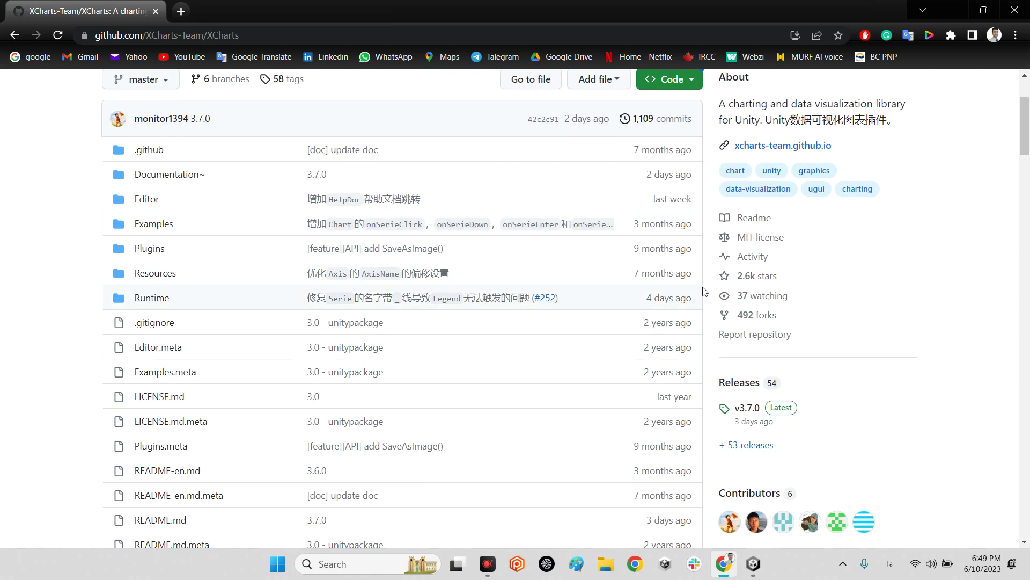
pyautogui.scroll(-3, 665, 354)
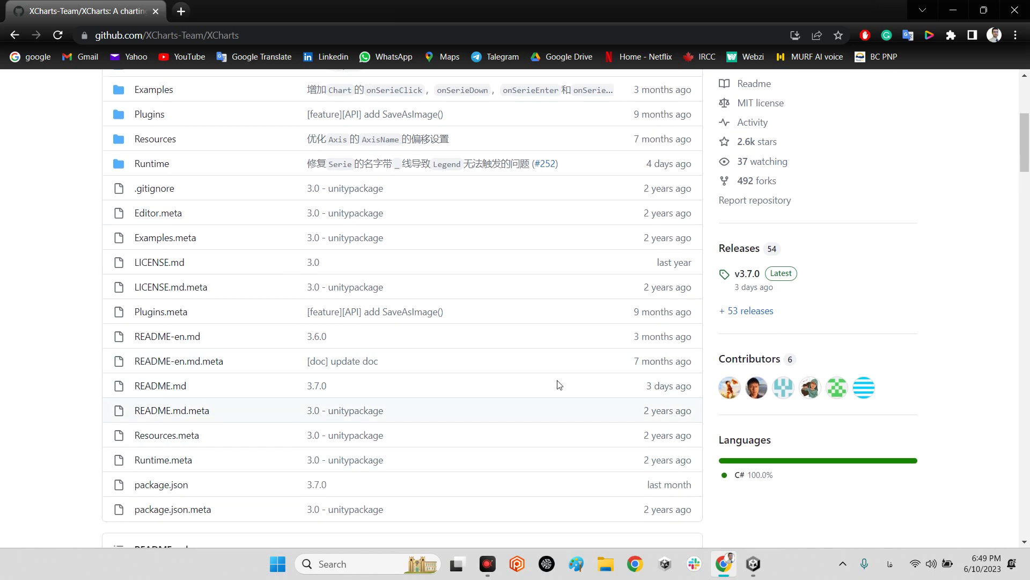
pyautogui.scroll(5, 591, 322)
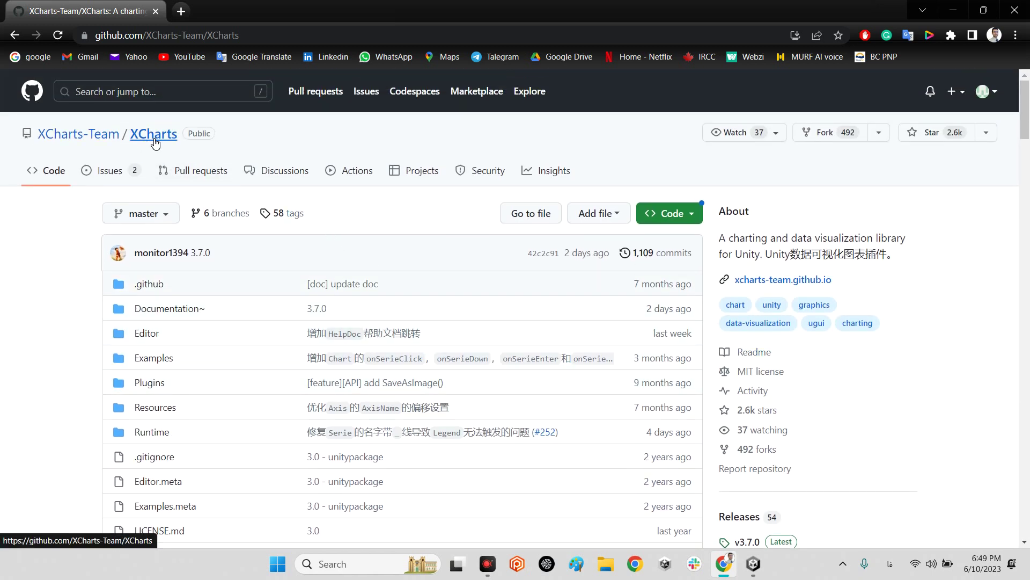
# Step: Download the XCharts repository source as a ZIP from the Code menu
pyautogui.click(671, 213)
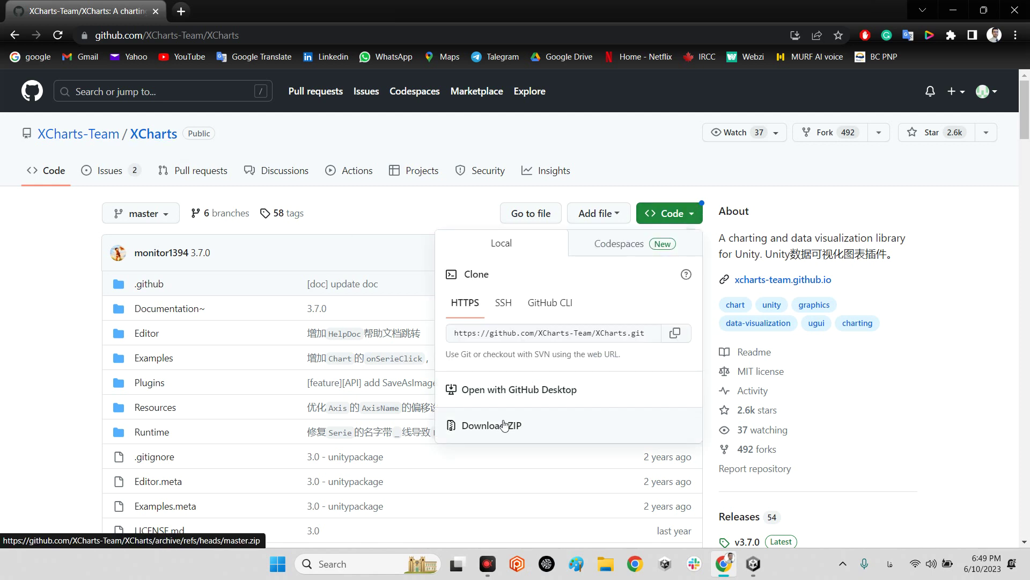
pyautogui.click(371, 228)
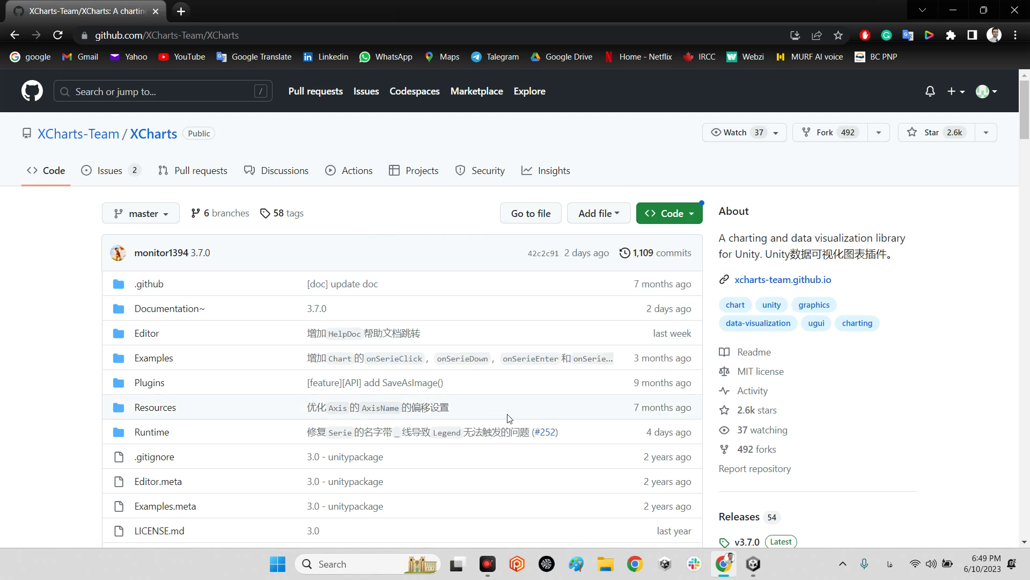
pyautogui.moveTo(762, 573)
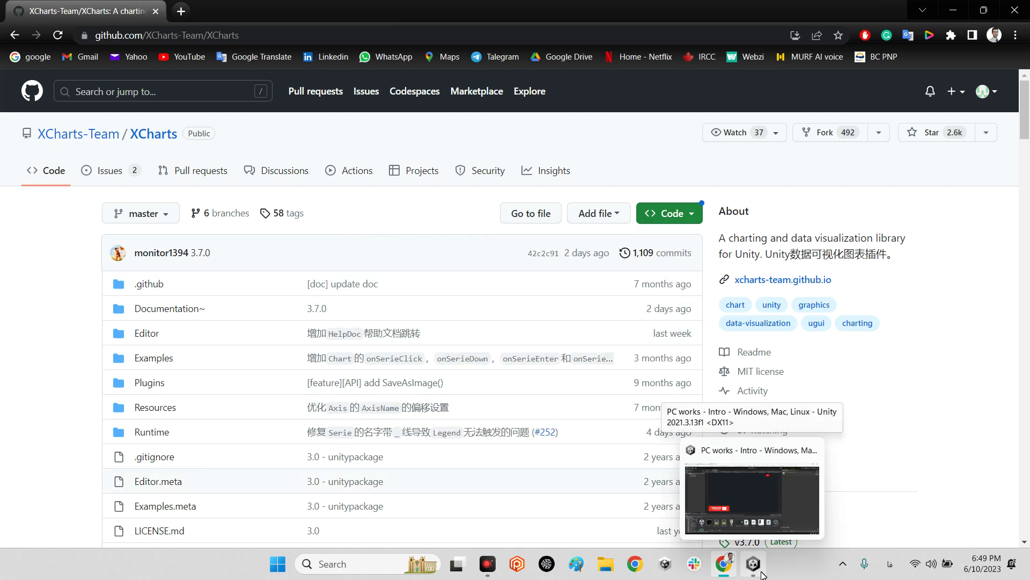
# Step: Back in Unity, open the XCharts-master folder in the Project window
pyautogui.click(762, 573)
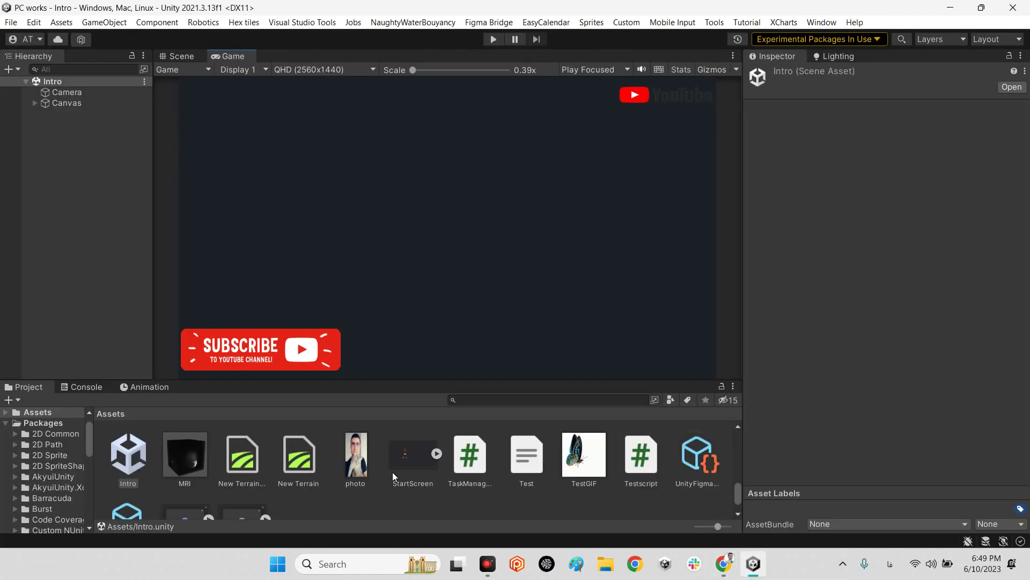
pyautogui.scroll(3, 314, 457)
pyautogui.click(469, 470)
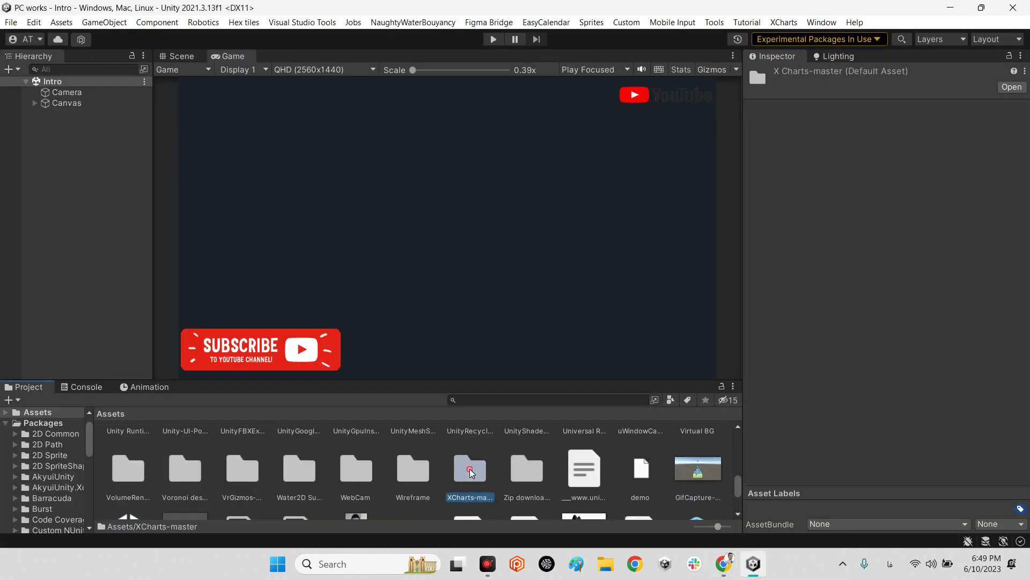
pyautogui.doubleClick(471, 471)
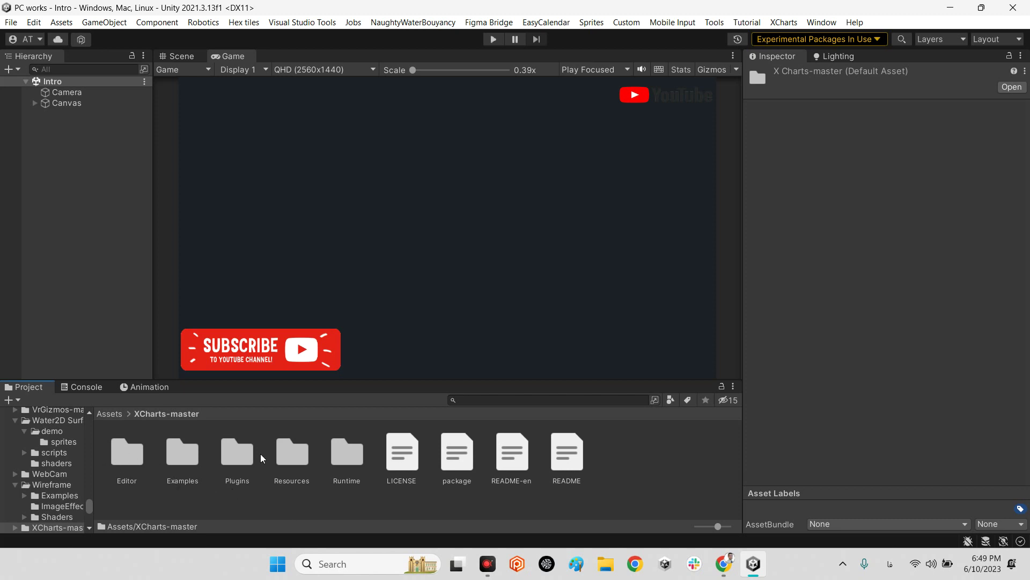
# Step: Browse the Examples folder, select Example04_DataZoom, then return to XCharts-master
pyautogui.doubleClick(193, 459)
pyautogui.scroll(-3, 437, 452)
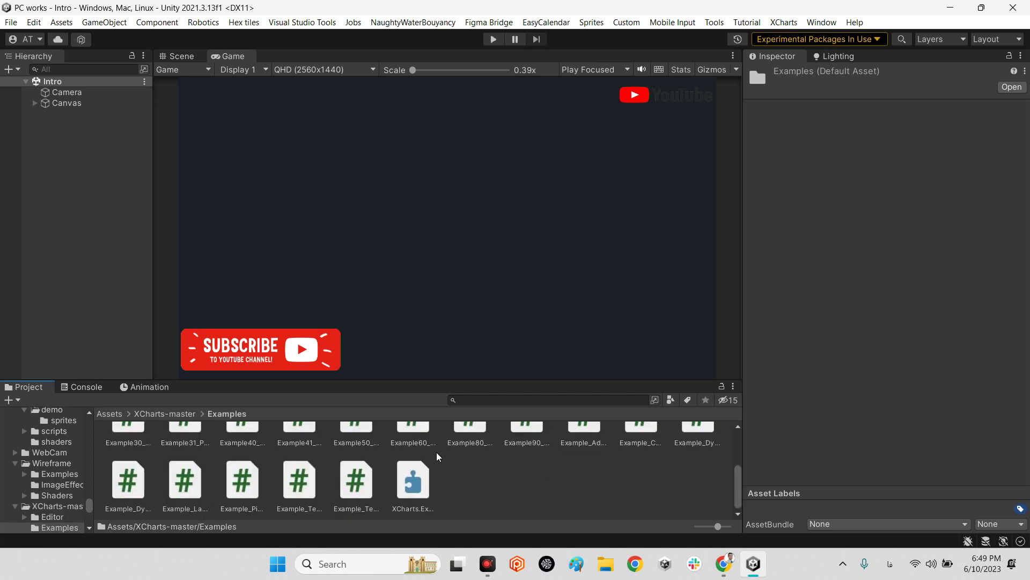
pyautogui.scroll(3, 376, 478)
pyautogui.click(377, 462)
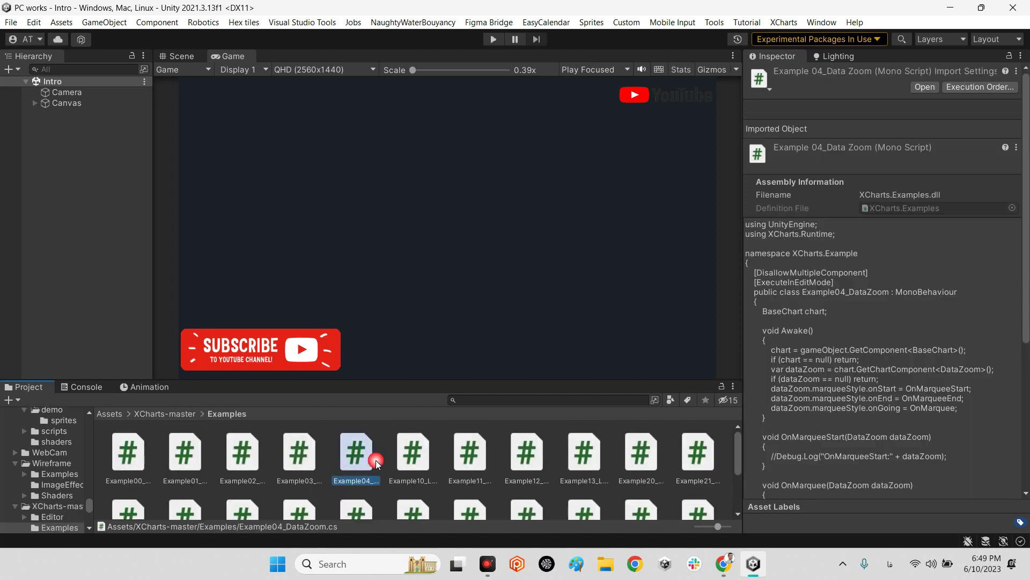
pyautogui.click(175, 412)
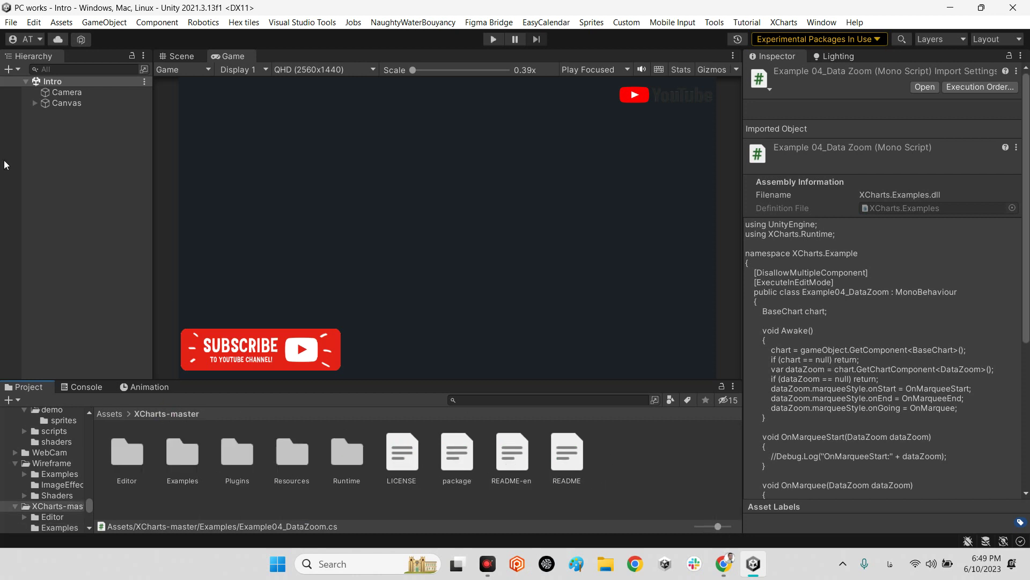
# Step: Create a new Untitled scene from the Basic (Built-in) template using Ctrl+N
pyautogui.click(188, 58)
pyautogui.click(66, 170)
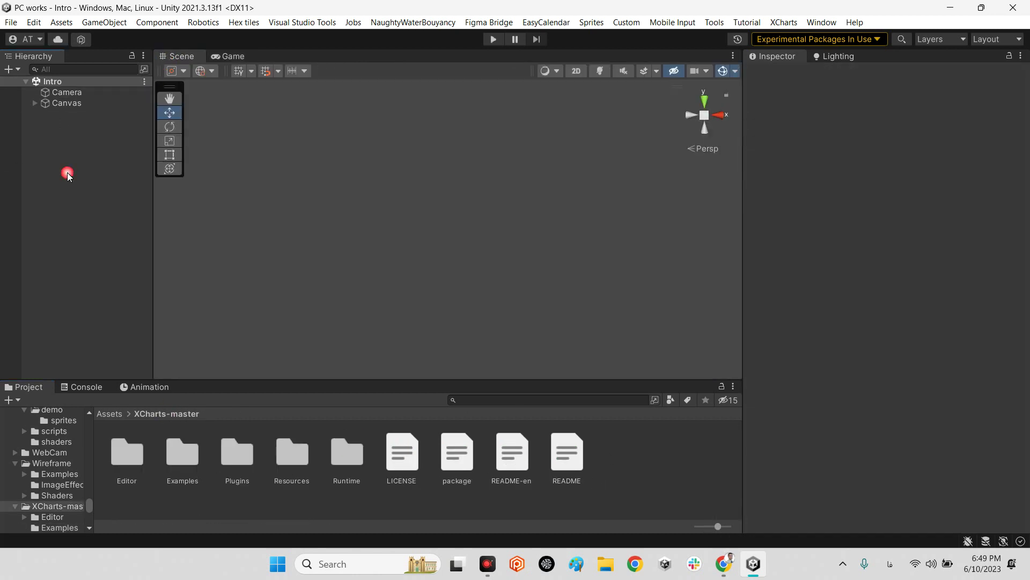
pyautogui.hotkey('ctrl', 'n')
pyautogui.click(262, 129)
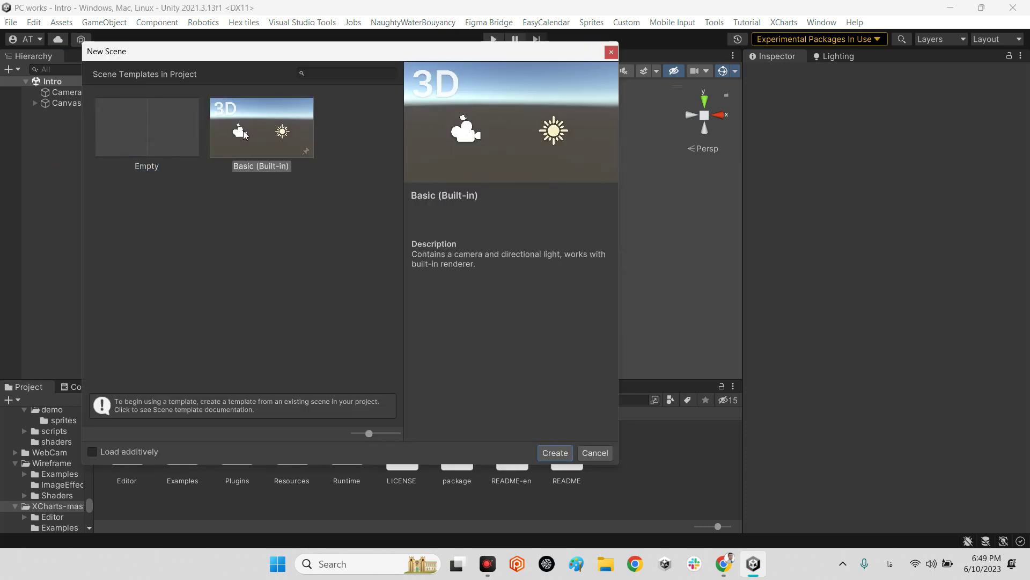
pyautogui.click(543, 452)
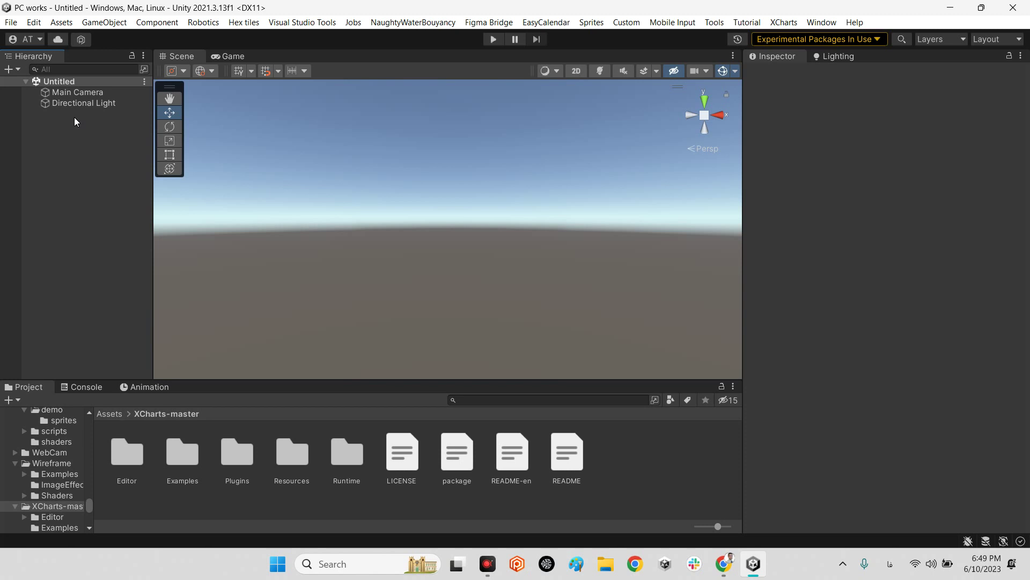
# Step: Add an XCharts LineChart from the Hierarchy menu, creating its Canvas and EventSystem
pyautogui.rightClick(42, 123)
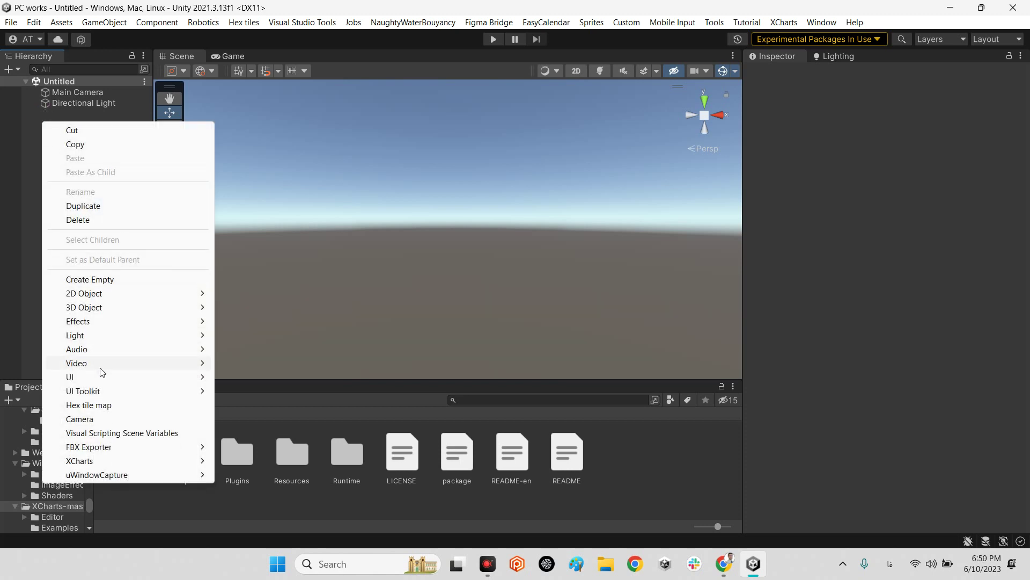
pyautogui.moveTo(105, 462)
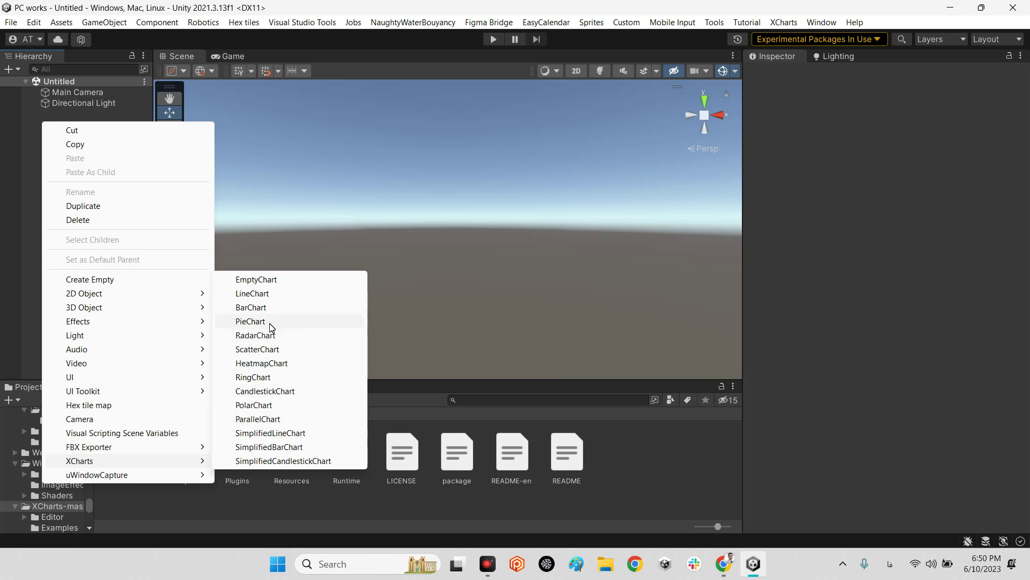
pyautogui.click(266, 295)
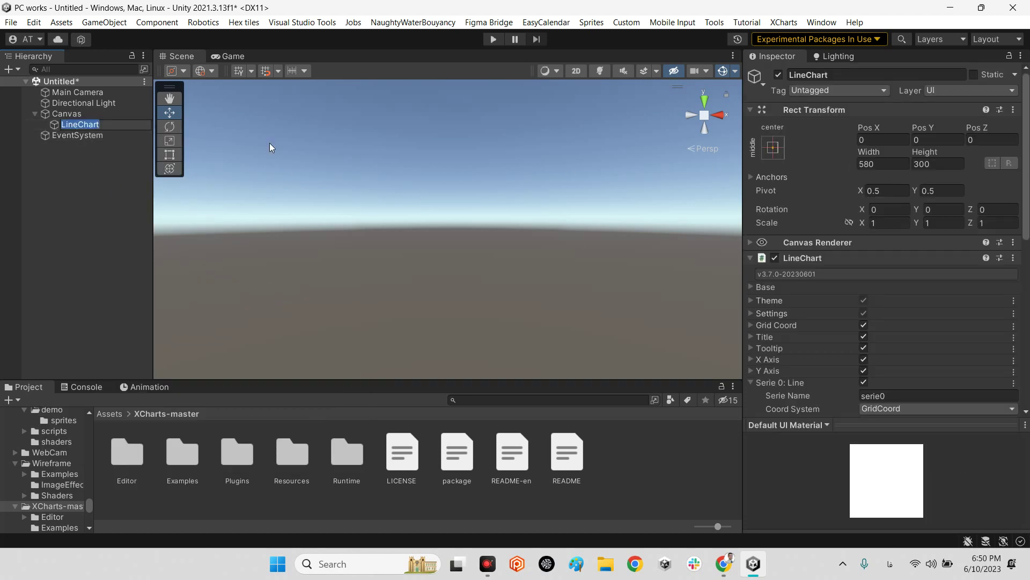
pyautogui.click(75, 198)
pyautogui.doubleClick(85, 126)
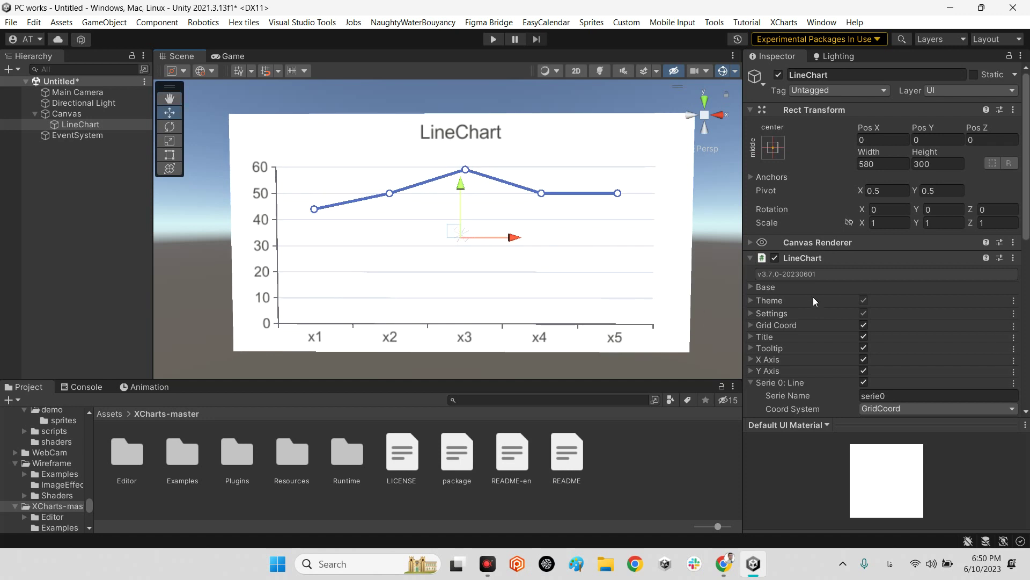
pyautogui.click(778, 301)
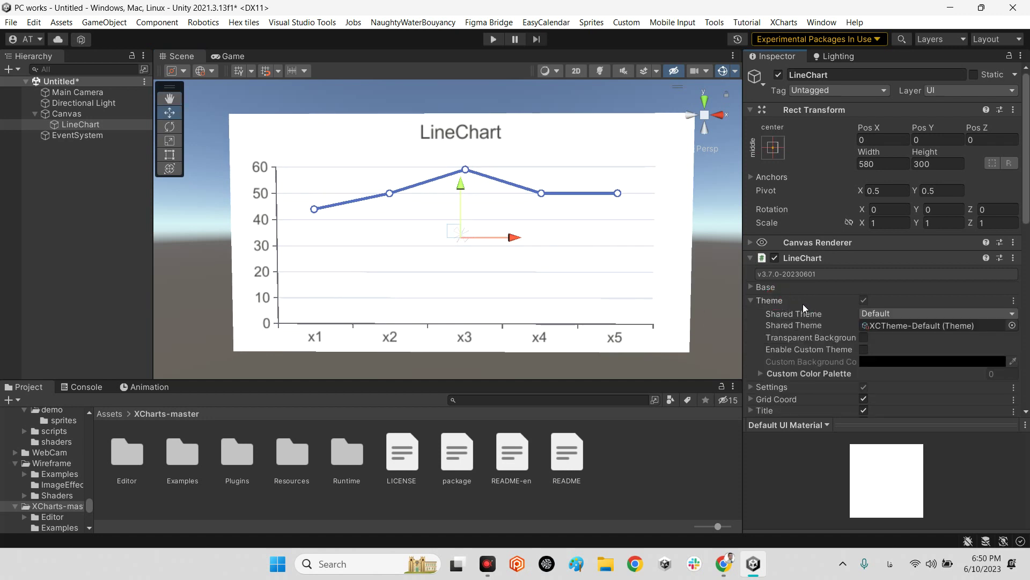
pyautogui.click(896, 316)
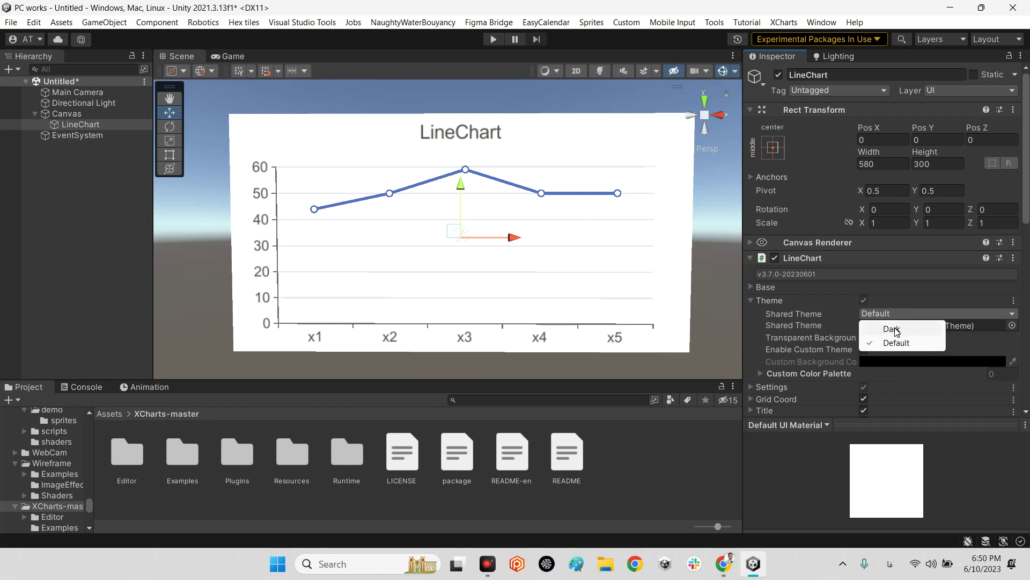
pyautogui.click(895, 327)
pyautogui.click(896, 316)
pyautogui.click(890, 343)
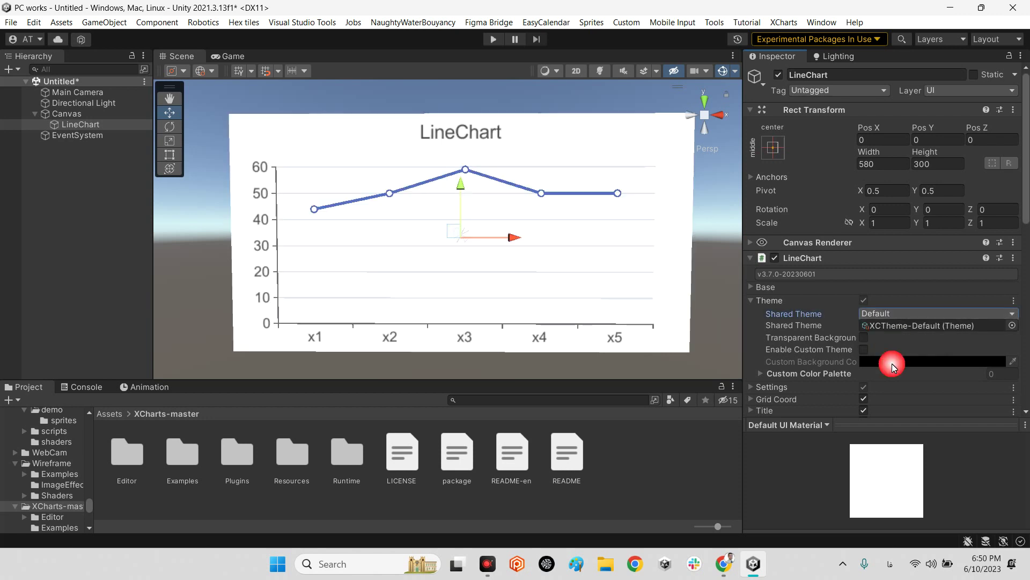
pyautogui.click(864, 337)
pyautogui.click(863, 337)
pyautogui.click(762, 301)
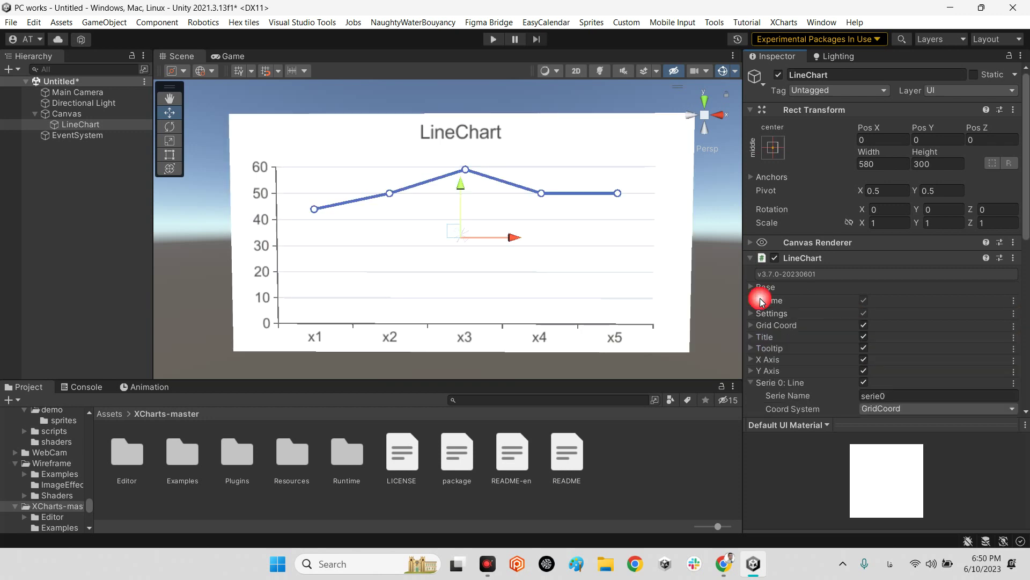
pyautogui.click(762, 289)
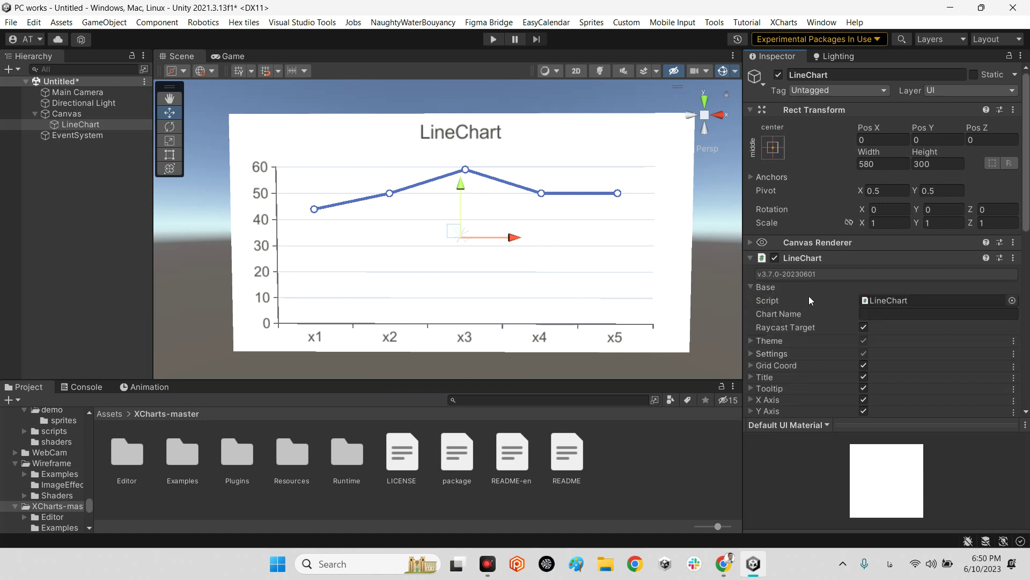
# Step: Set the LineChart's Title text to 'Abolfazl Chart'
pyautogui.click(769, 288)
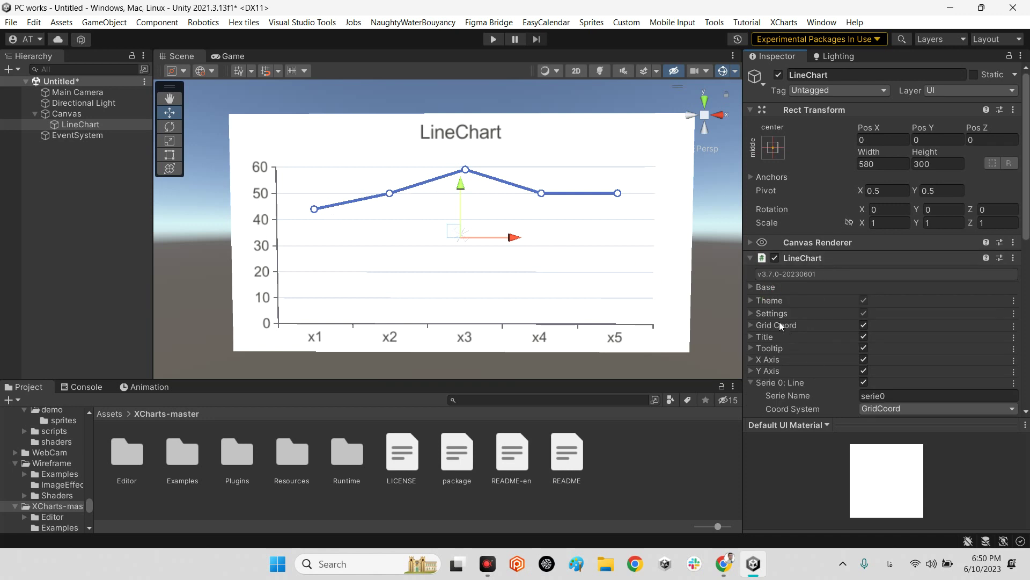
pyautogui.click(771, 337)
pyautogui.click(891, 352)
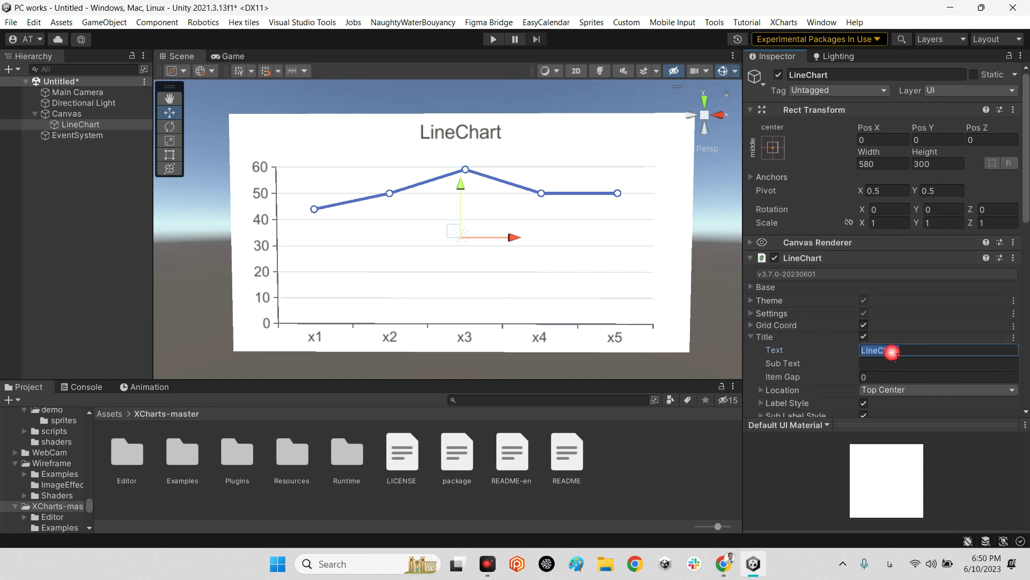
pyautogui.write('ذخمب')
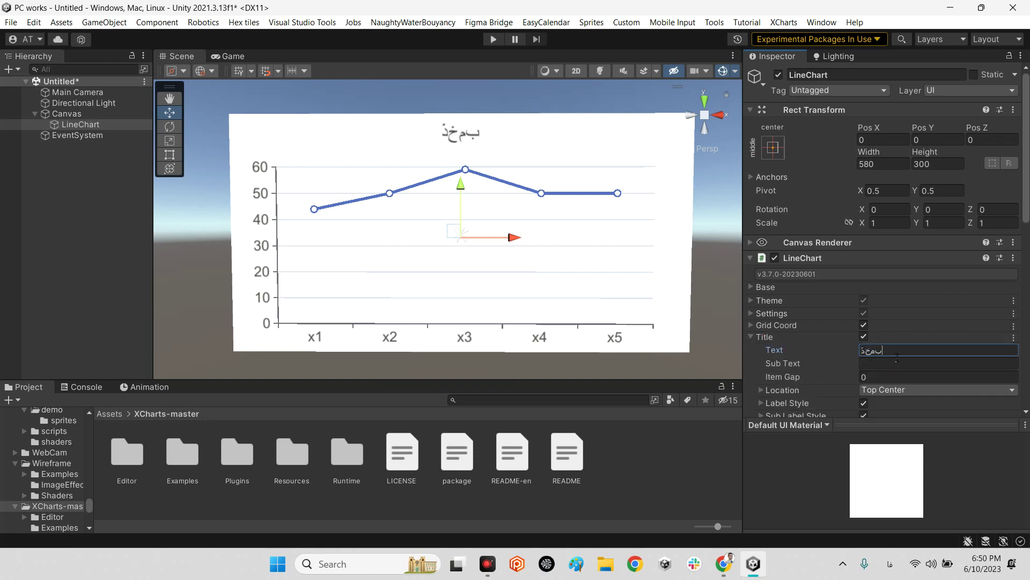
pyautogui.press('BackSpace')
pyautogui.press('BackSpace')
pyautogui.press('BackSpace')
pyautogui.press('BackSpace')
pyautogui.hotkey('alt', 'shift')
pyautogui.write('Abol')
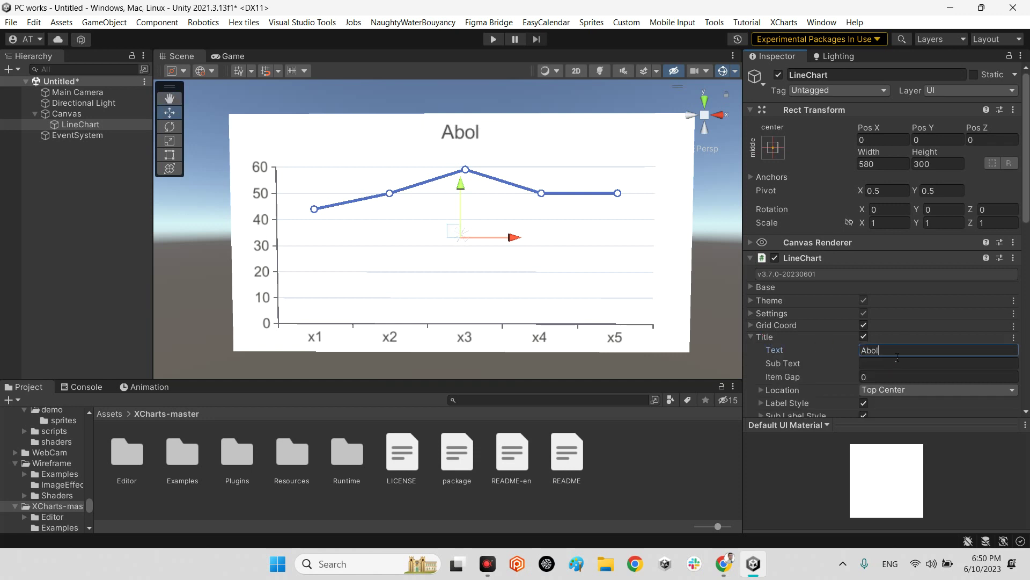
pyautogui.write('fazl Char')
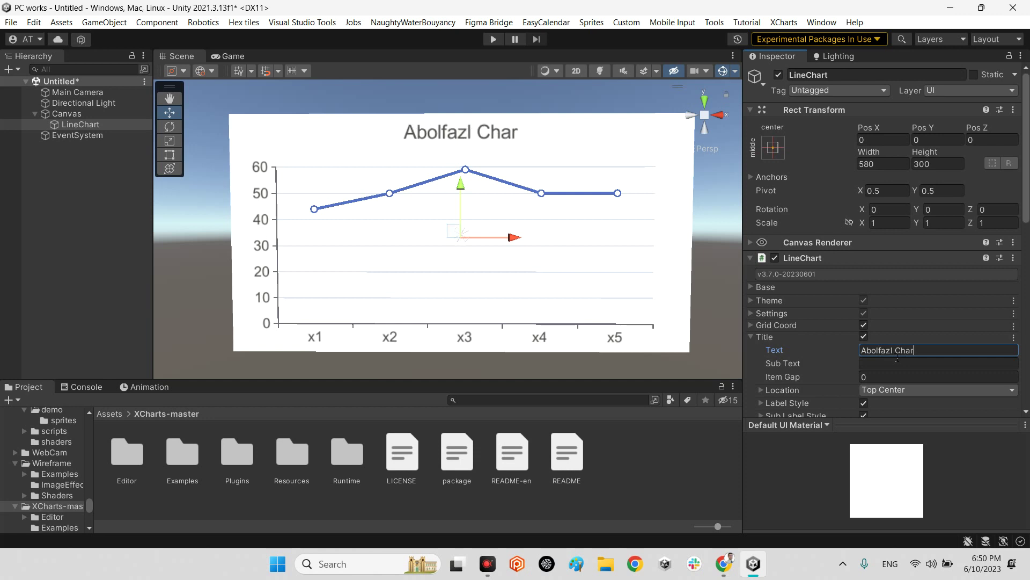
pyautogui.write('t')
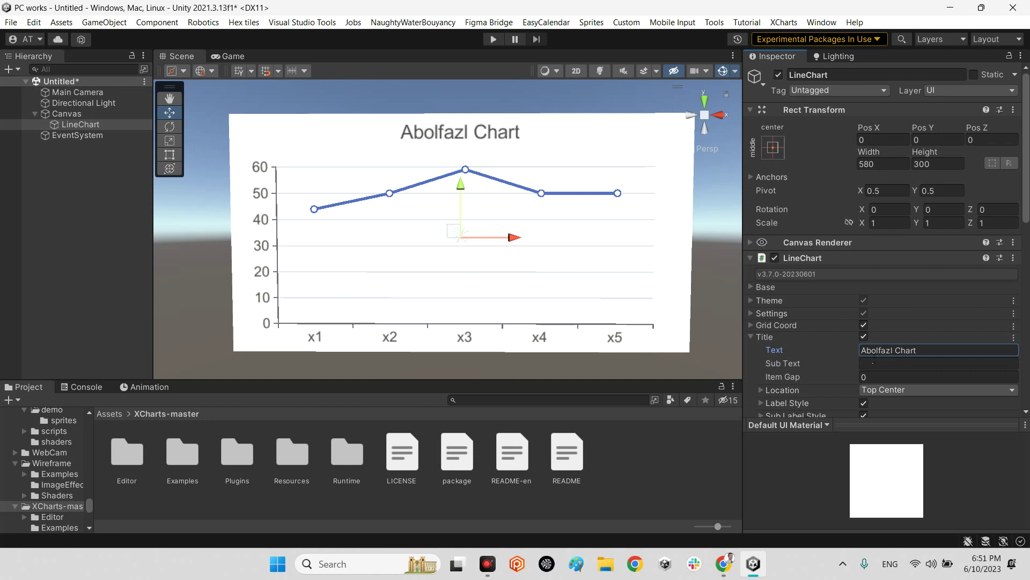
# Step: Clear the title's Sub Text so no subtitle shows, and collapse Title
pyautogui.click(887, 365)
pyautogui.write('dsfdsf')
pyautogui.press('BackSpace')
pyautogui.press('BackSpace')
pyautogui.press('BackSpace')
pyautogui.press('BackSpace')
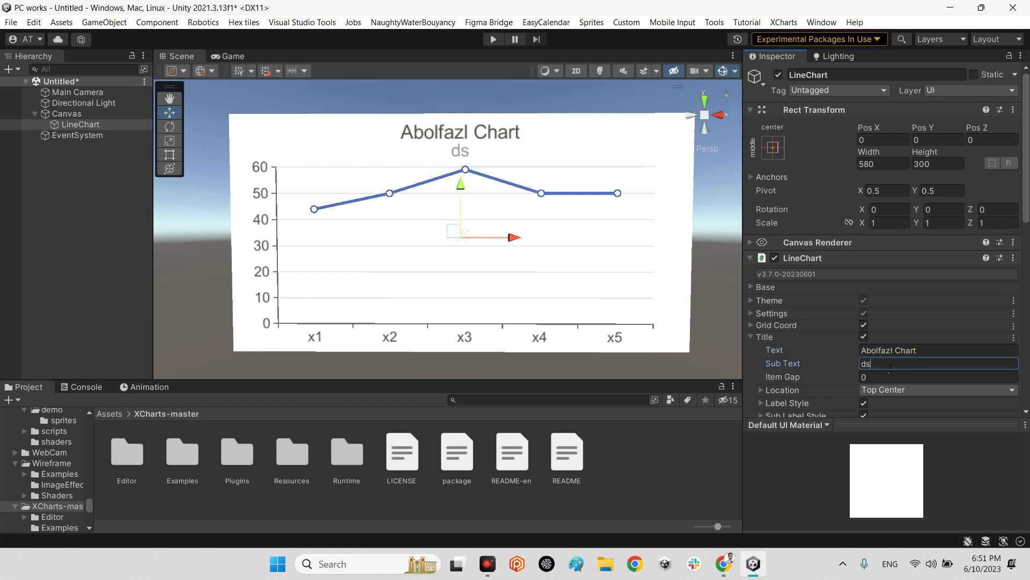
pyautogui.press('BackSpace')
pyautogui.press('BackSpace')
pyautogui.click(758, 337)
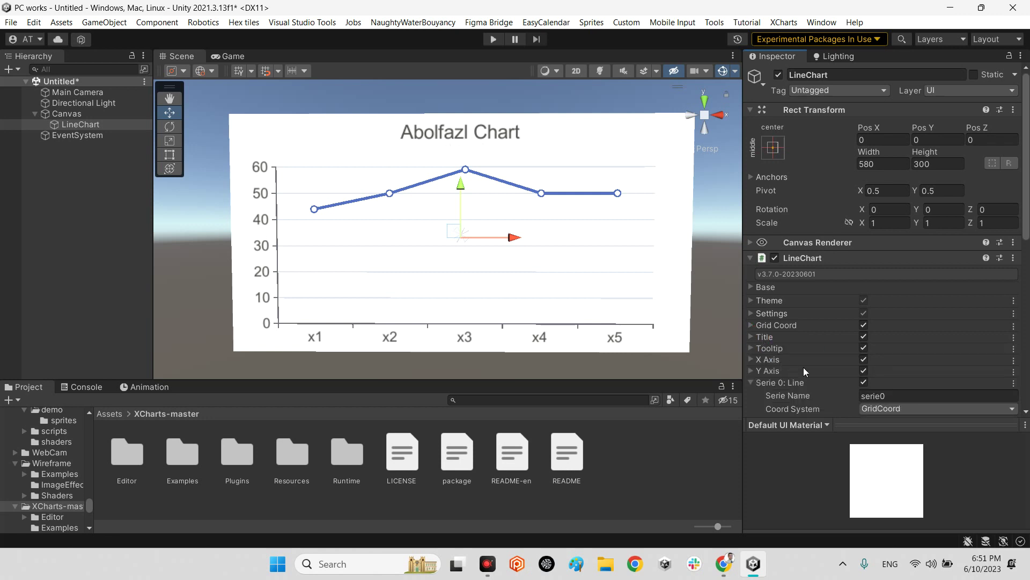
pyautogui.click(777, 385)
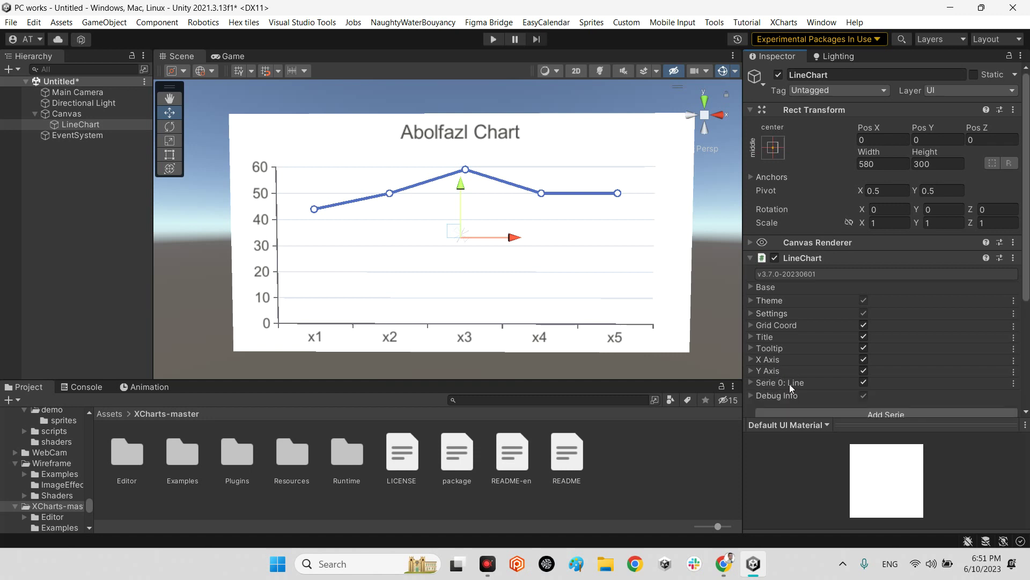
pyautogui.click(773, 359)
pyautogui.scroll(-6, 786, 343)
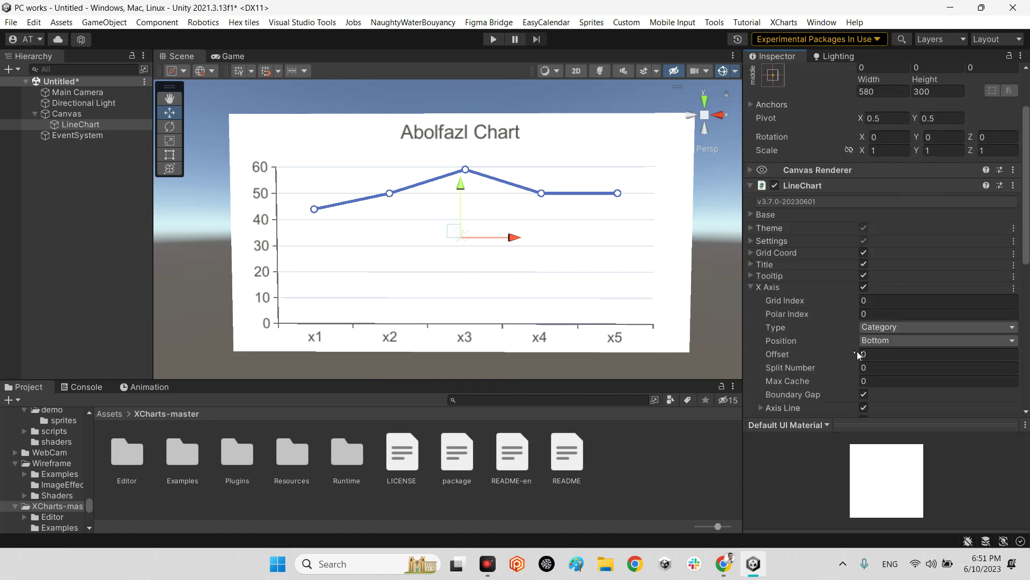
pyautogui.click(777, 325)
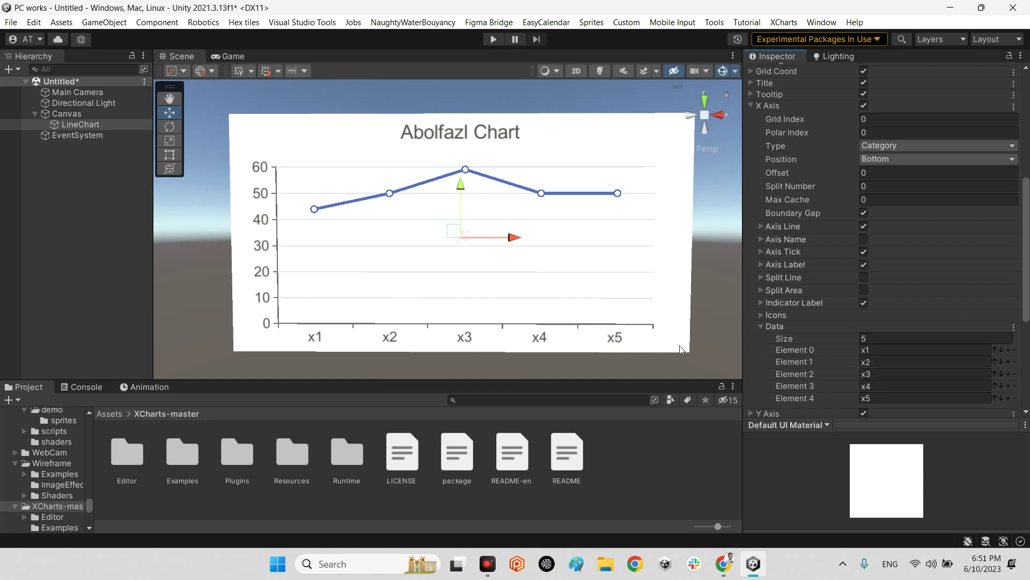
pyautogui.click(883, 364)
pyautogui.write('sdfsdf')
pyautogui.press('Escape')
pyautogui.click(782, 324)
pyautogui.click(766, 105)
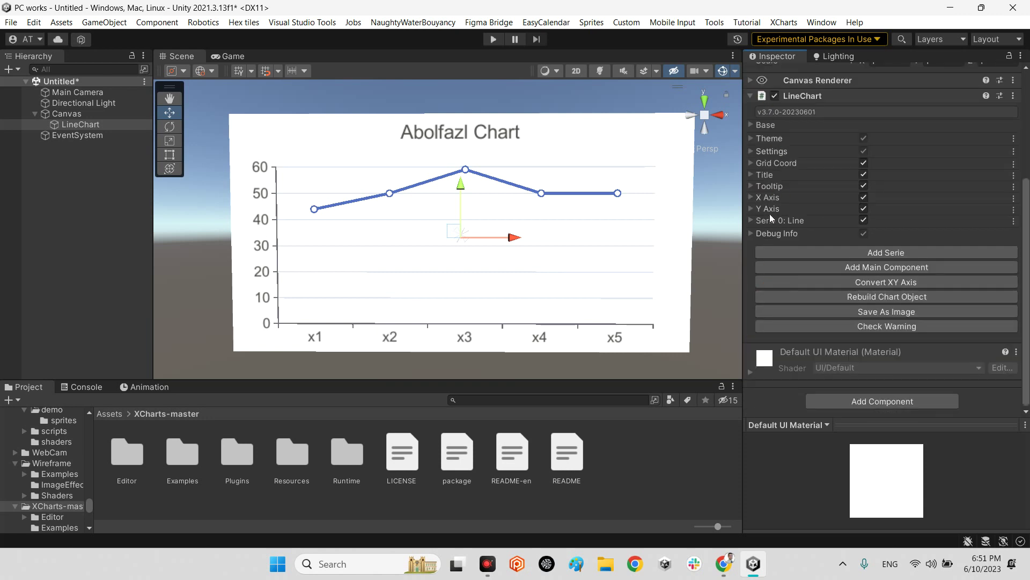
pyautogui.click(771, 211)
pyautogui.scroll(-3, 916, 349)
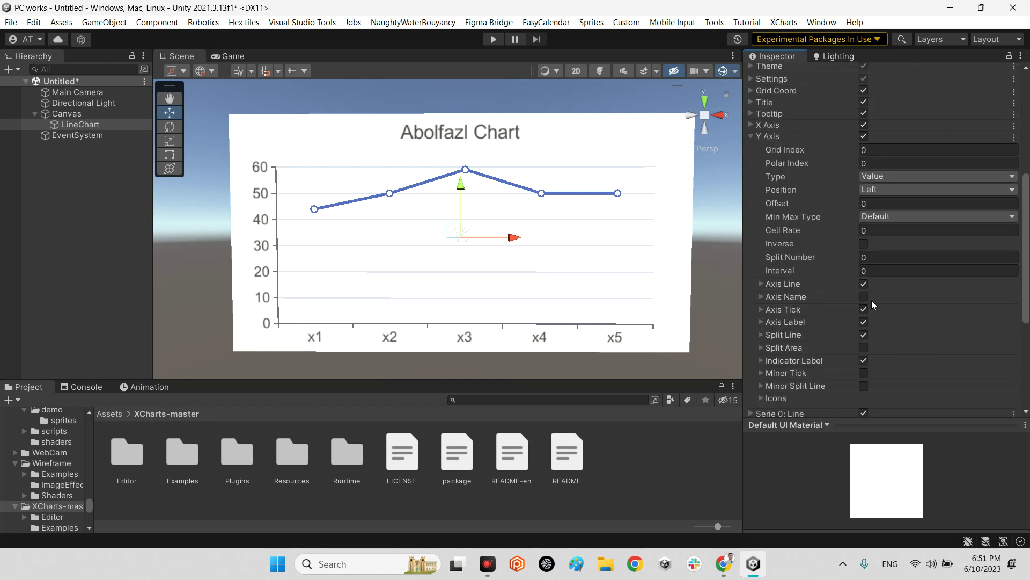
pyautogui.click(786, 296)
pyautogui.click(786, 296)
pyautogui.click(797, 336)
pyautogui.scroll(-2, 848, 346)
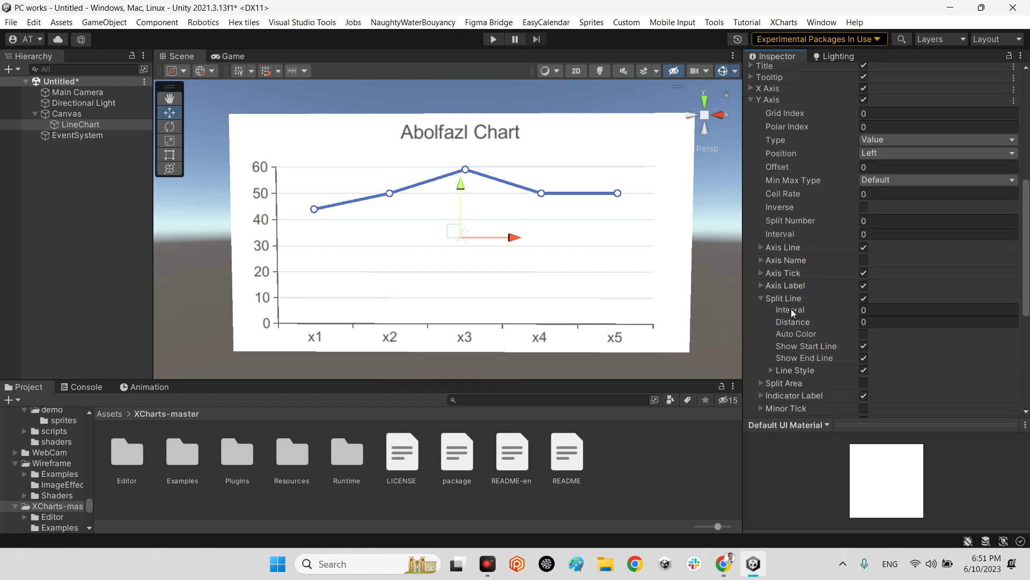
pyautogui.click(785, 299)
pyautogui.click(763, 99)
pyautogui.click(773, 313)
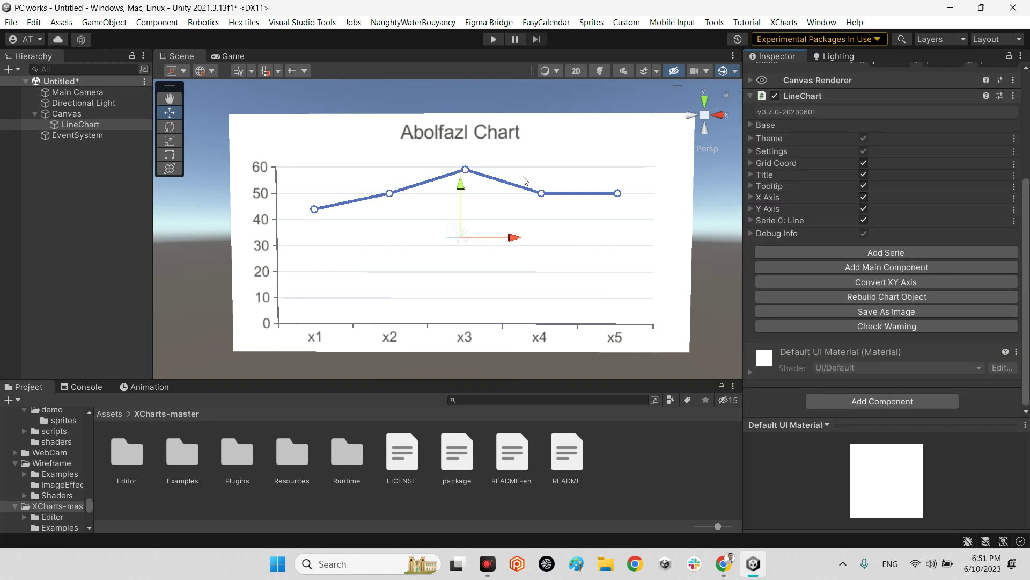
# Step: Expand Serie 0's Data and reduce the series to 3 data points
pyautogui.click(779, 221)
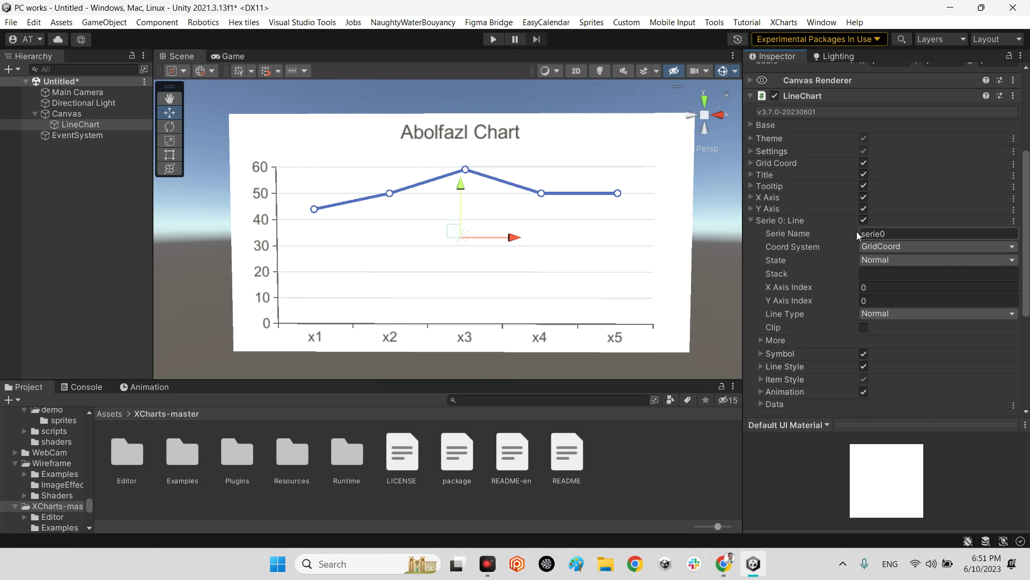
pyautogui.click(779, 407)
pyautogui.scroll(-5, 848, 374)
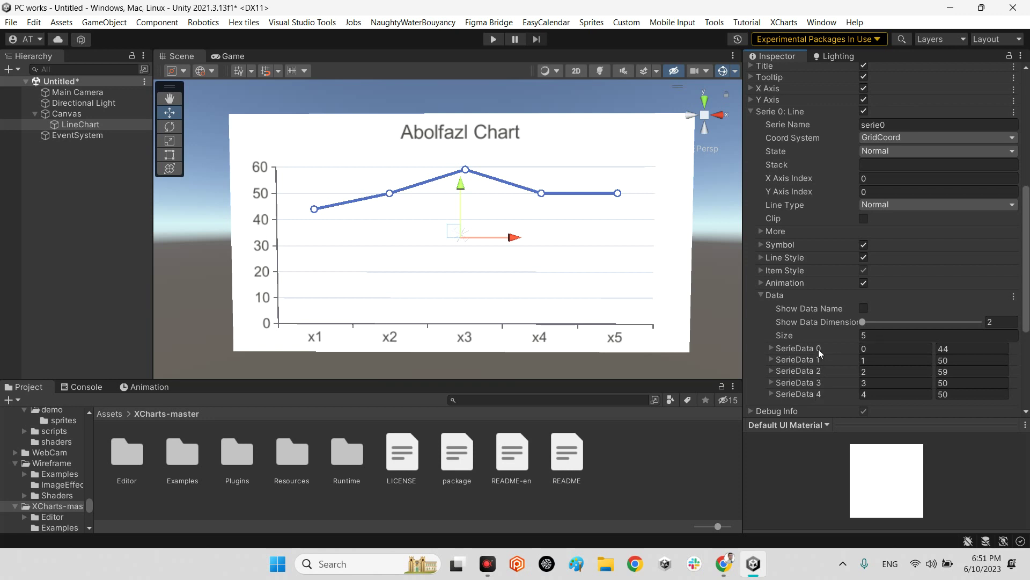
pyautogui.click(896, 336)
pyautogui.write('15')
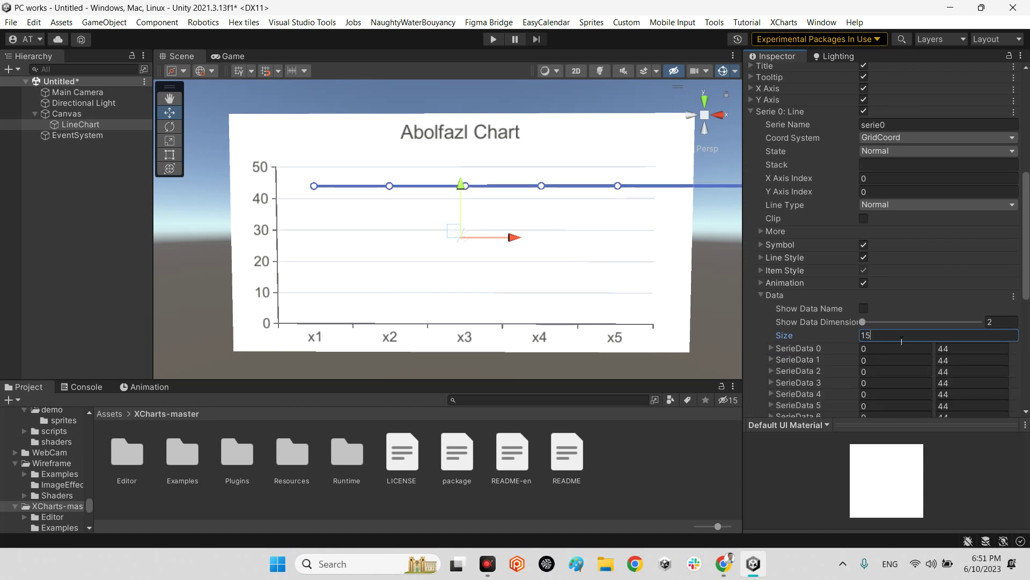
pyautogui.press('BackSpace')
pyautogui.press('BackSpace')
pyautogui.write('3')
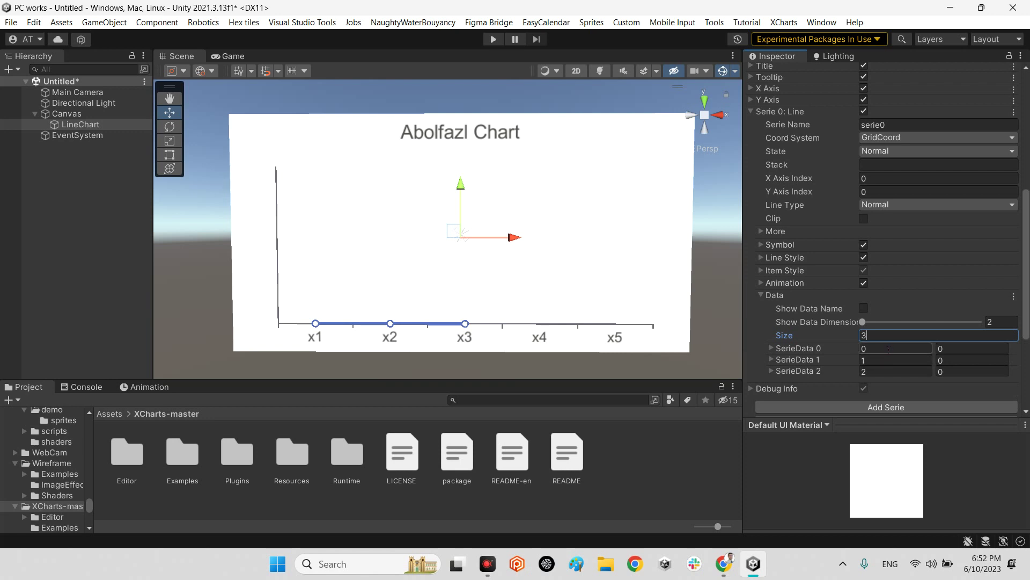
# Step: Edit the first data point's x and y values, setting its value to 510
pyautogui.click(877, 349)
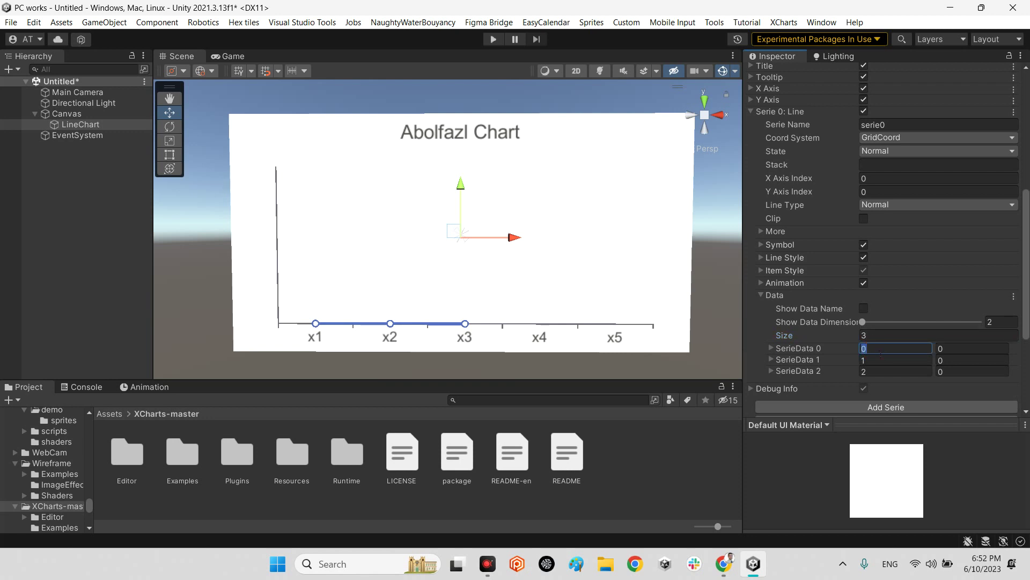
pyautogui.write('1')
pyautogui.click(940, 348)
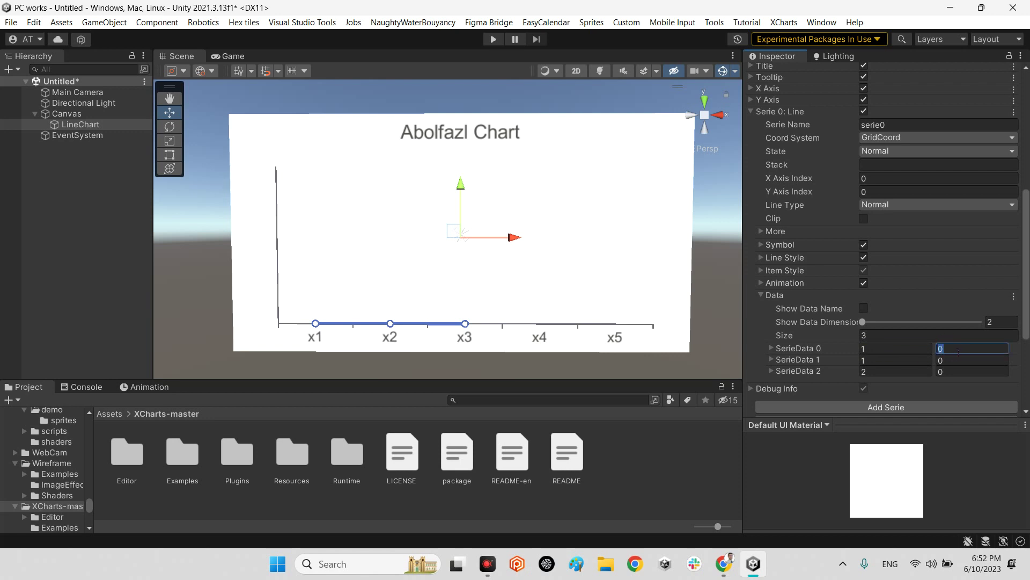
pyautogui.click(891, 349)
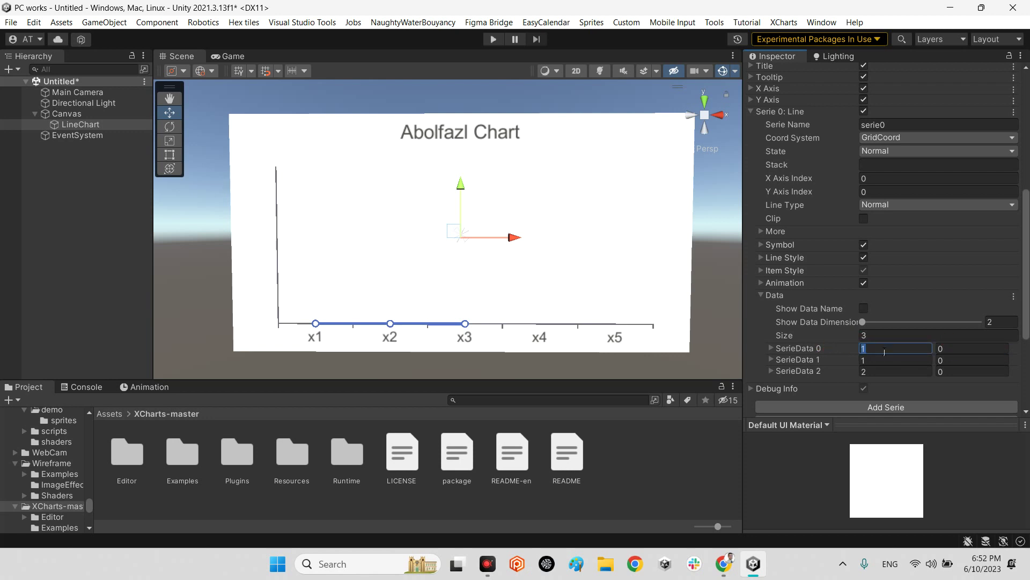
pyautogui.click(875, 350)
pyautogui.write('5')
pyautogui.click(953, 350)
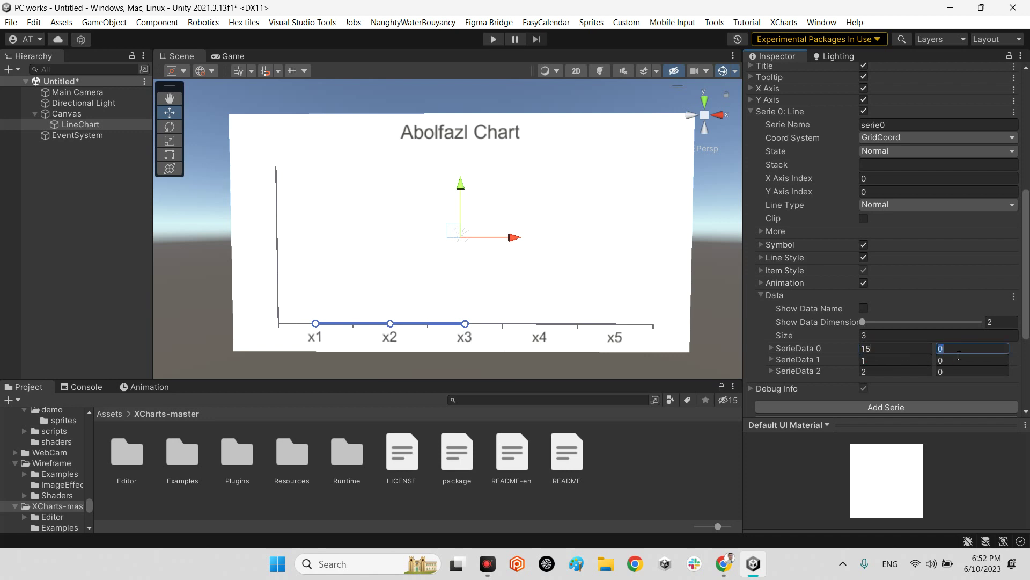
pyautogui.write('60')
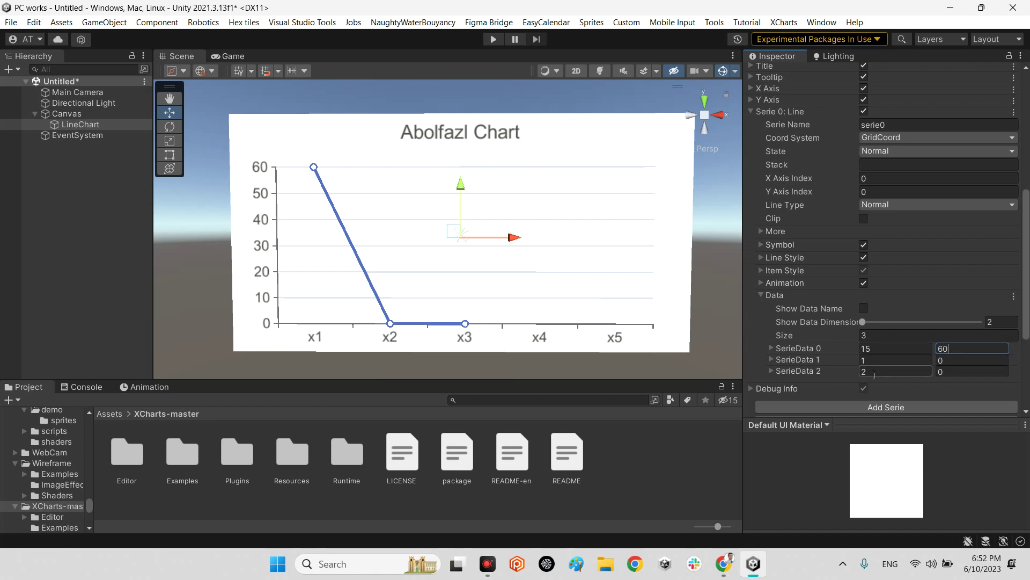
pyautogui.click(901, 363)
pyautogui.click(942, 349)
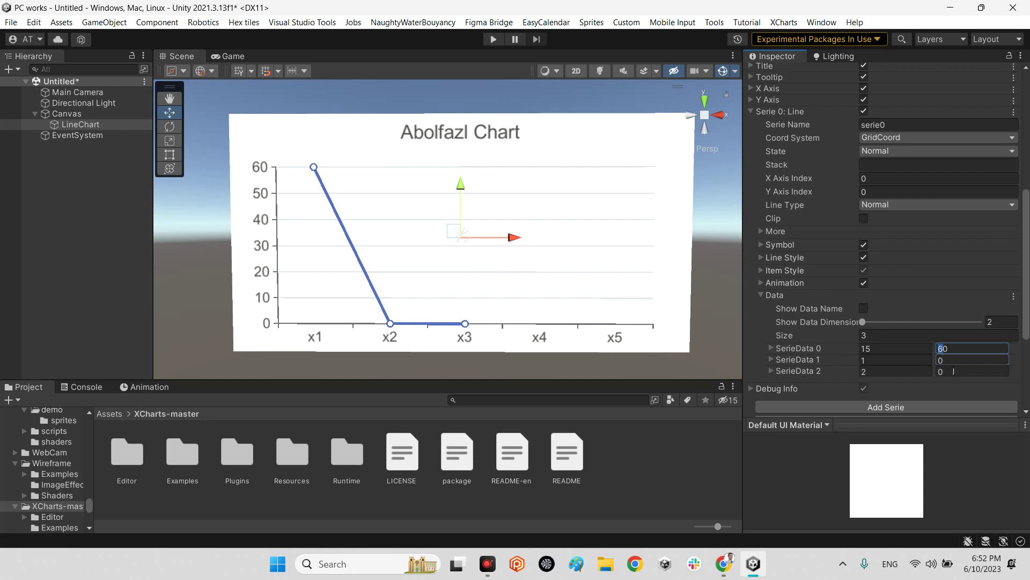
pyautogui.press('BackSpace')
pyautogui.write('5')
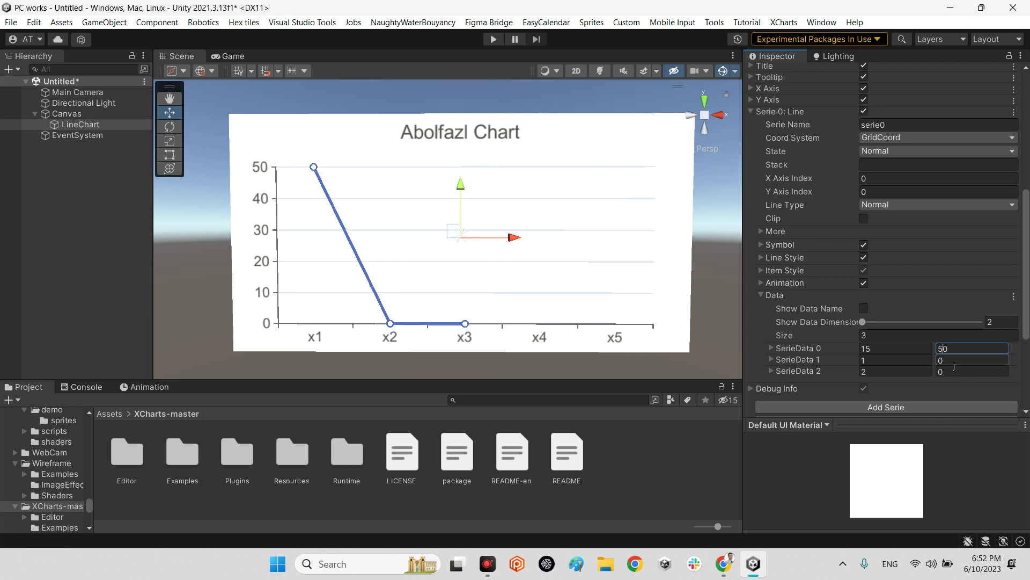
pyautogui.write('1')
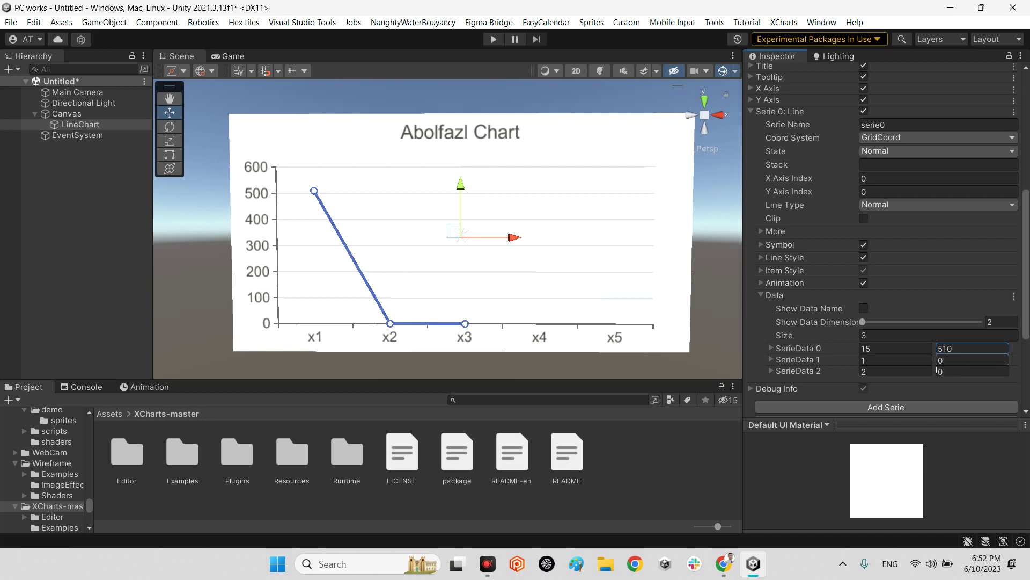
# Step: Set the second point to x 2, value 356, and the third to x 3, value 478
pyautogui.click(888, 362)
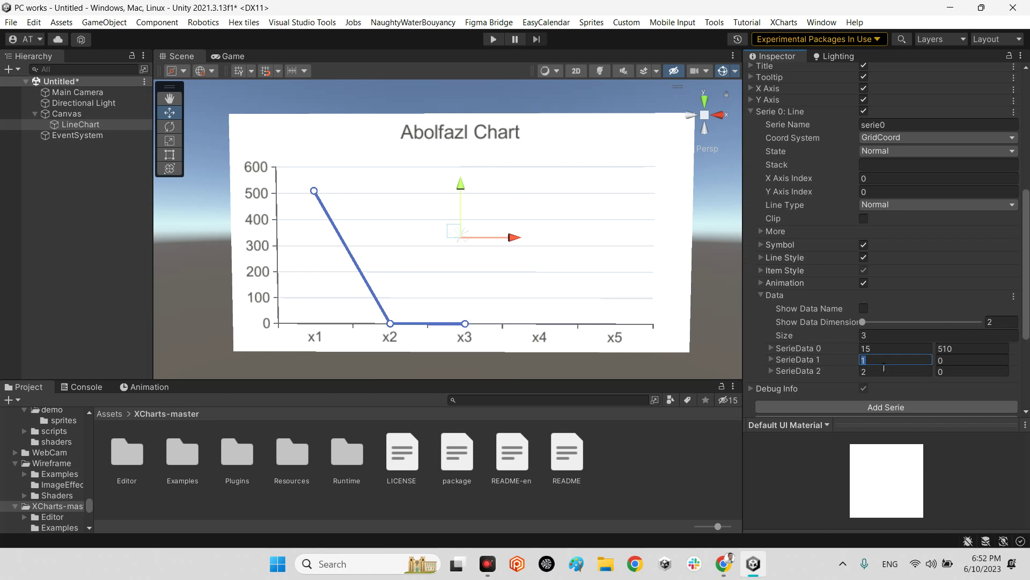
pyautogui.write('2')
pyautogui.click(955, 361)
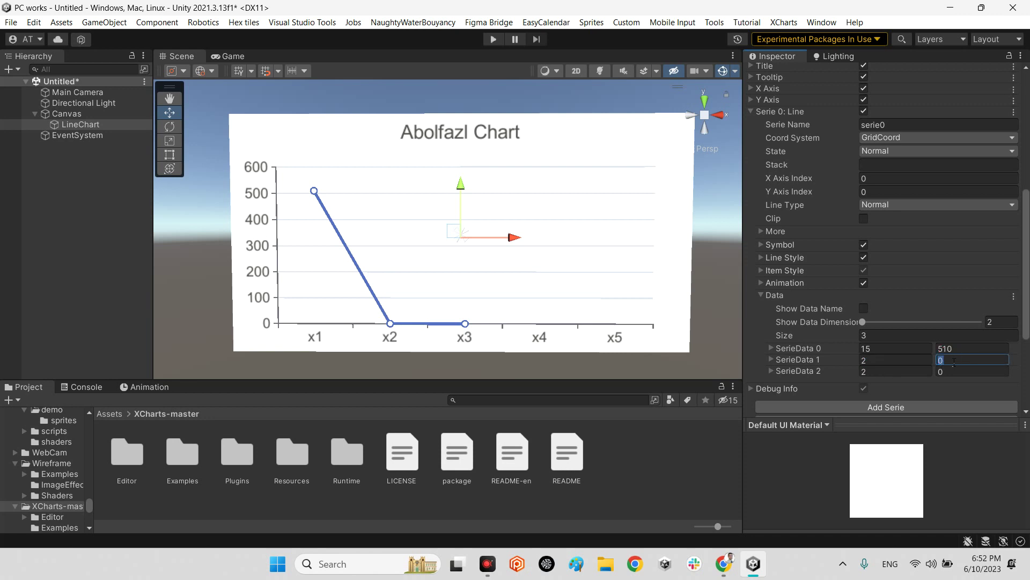
pyautogui.write('356')
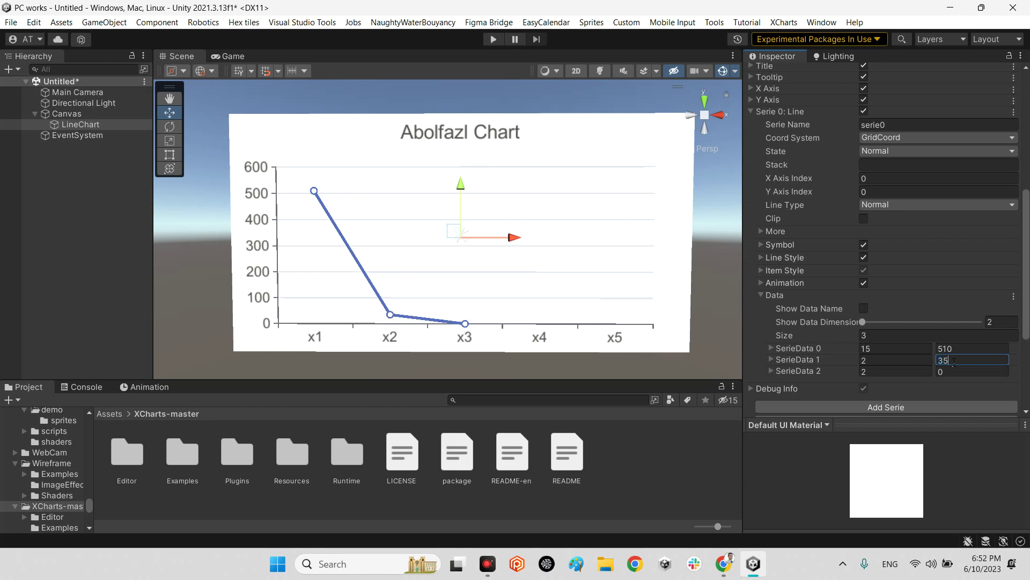
pyautogui.click(883, 373)
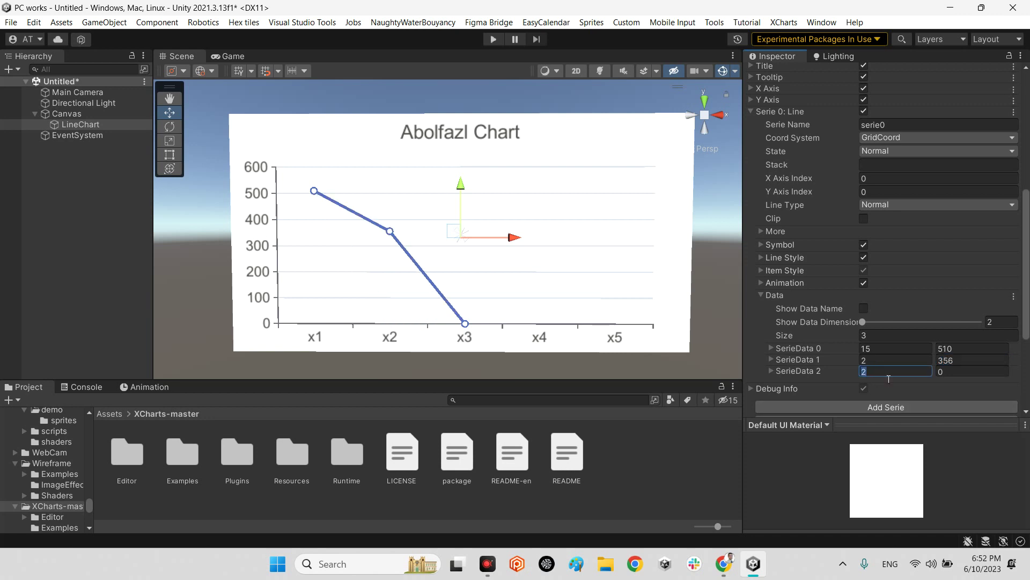
pyautogui.write('3')
pyautogui.click(960, 374)
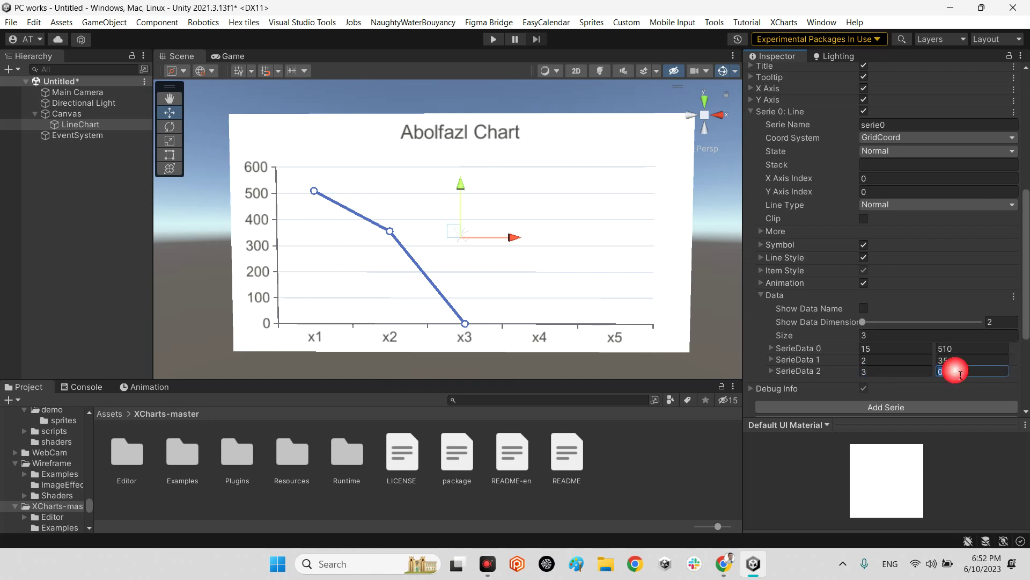
pyautogui.write('47')
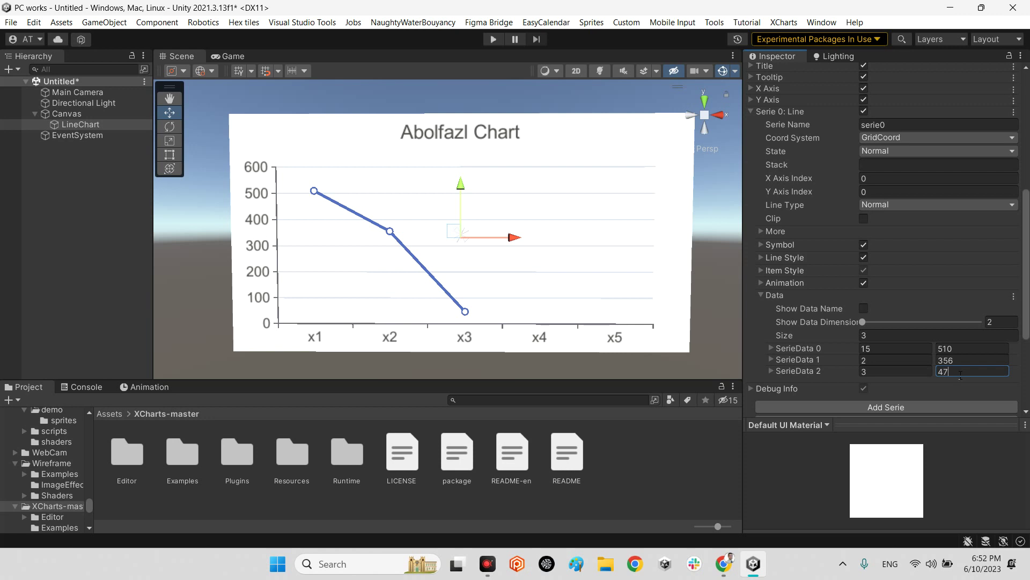
pyautogui.write('8')
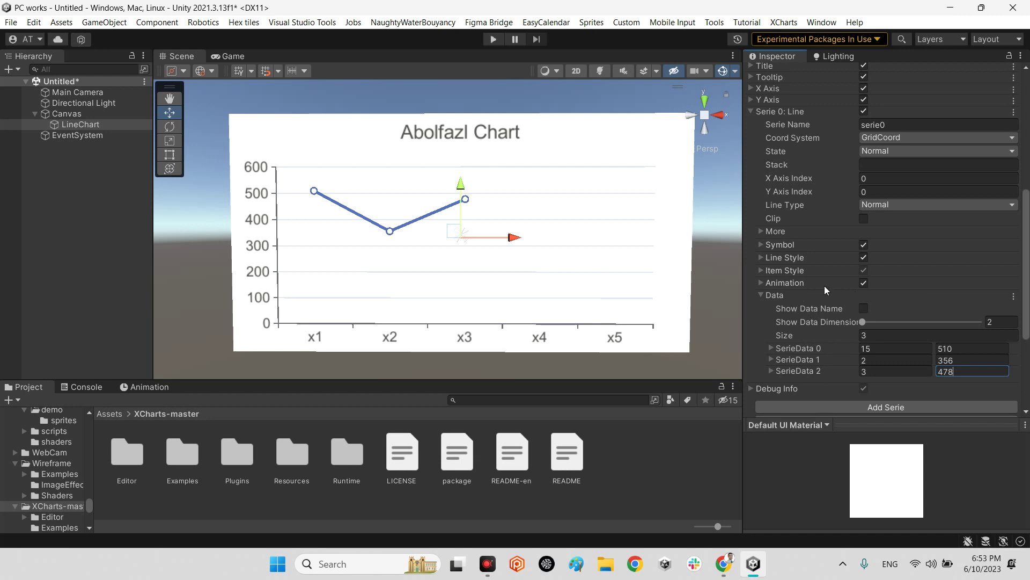
# Step: Add an XCharts RadarChart to the Canvas from the Hierarchy menu
pyautogui.scroll(3, 805, 287)
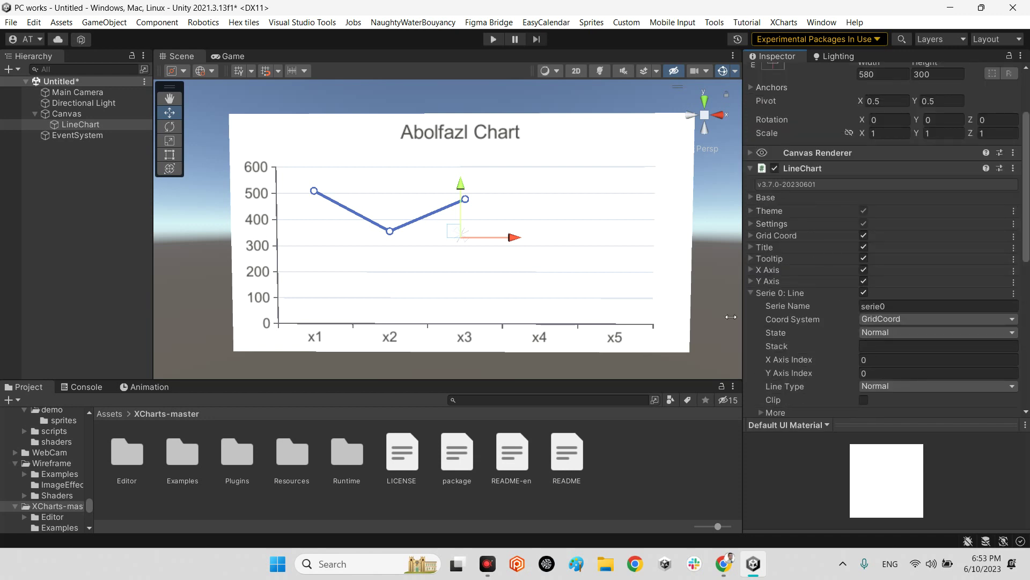
pyautogui.scroll(-4, 832, 314)
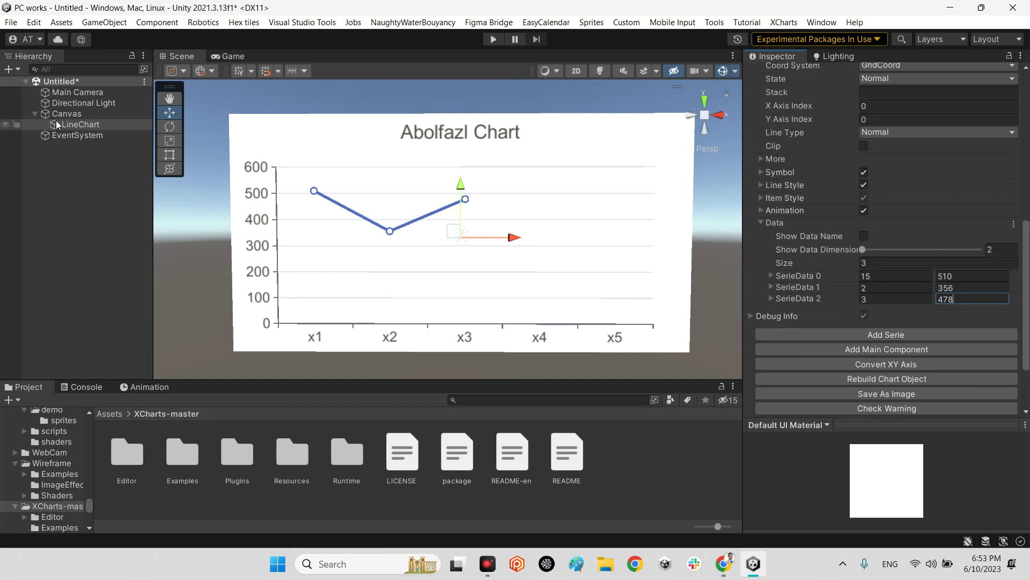
pyautogui.rightClick(48, 183)
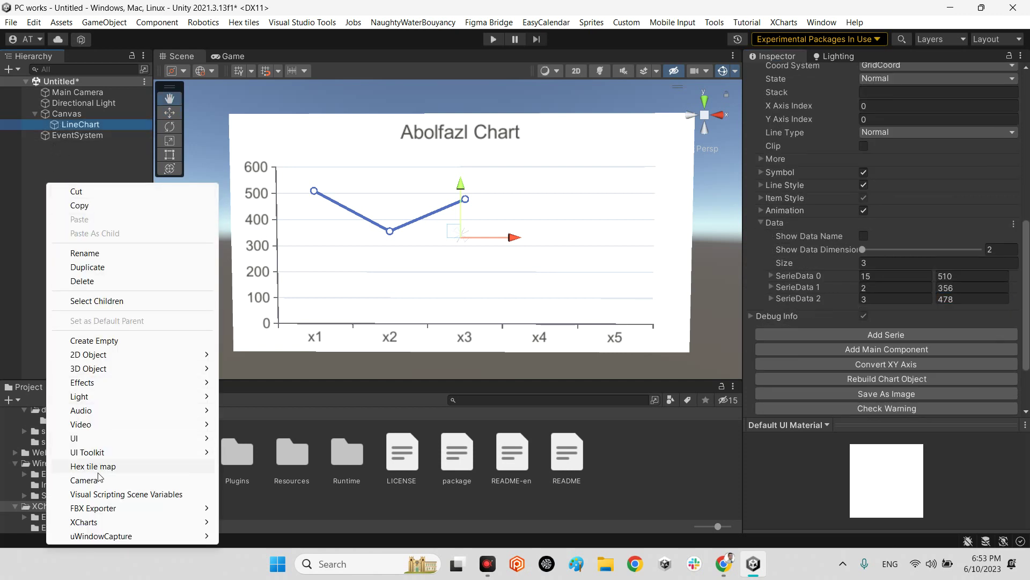
pyautogui.moveTo(103, 521)
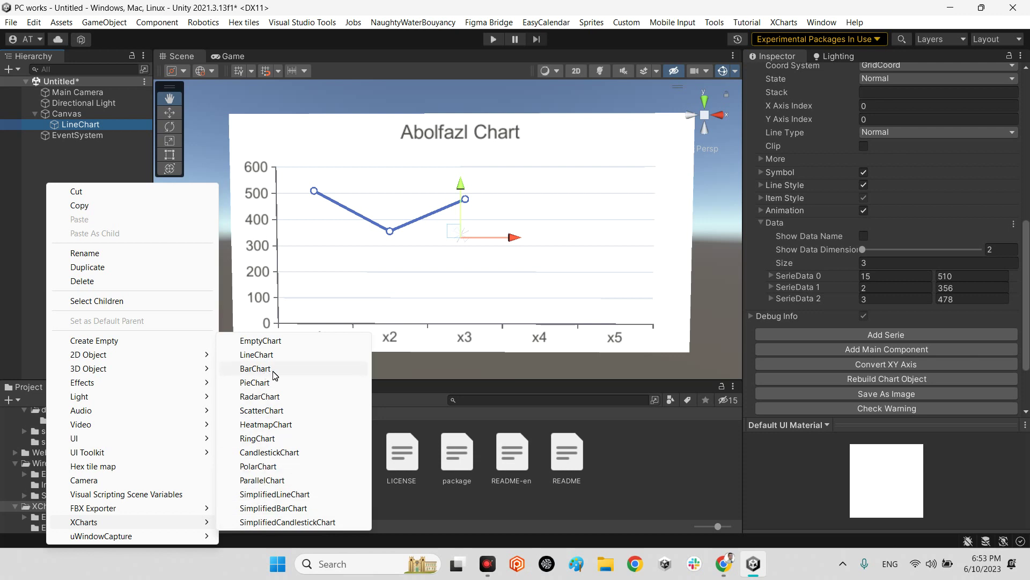
pyautogui.click(259, 396)
# Step: Drag the RadarChart right beside the line chart, to Pos X 521
pyautogui.keyDown('alt'); pyautogui.moveTo(506, 248); pyautogui.dragTo(720, 226); pyautogui.keyUp('alt')
pyautogui.scroll(-5, 531, 236)
pyautogui.moveTo(564, 285)
pyautogui.keyDown('alt'); pyautogui.mouseDown()
pyautogui.moveTo(635, 271)
pyautogui.moveTo(562, 291)
pyautogui.moveTo(545, 267)
pyautogui.moveTo(558, 279)
pyautogui.mouseUp(); pyautogui.keyUp('alt')
pyautogui.scroll(5, 561, 291)
pyautogui.scroll(3, 545, 266)
pyautogui.scroll(-3, 946, 260)
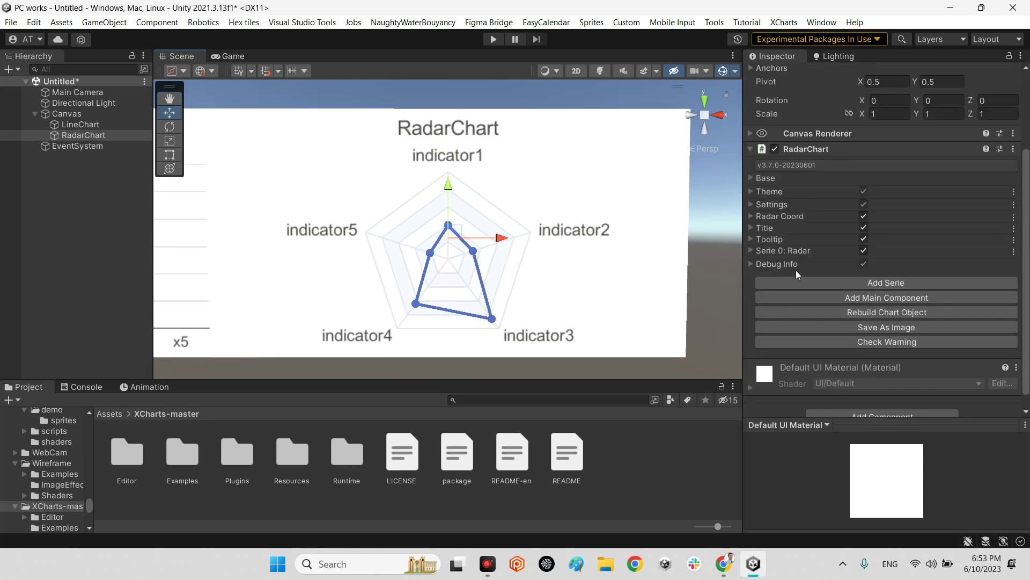
# Step: Expand Serie 0: Radar data and set the first values to 48, 12 and 95
pyautogui.click(789, 251)
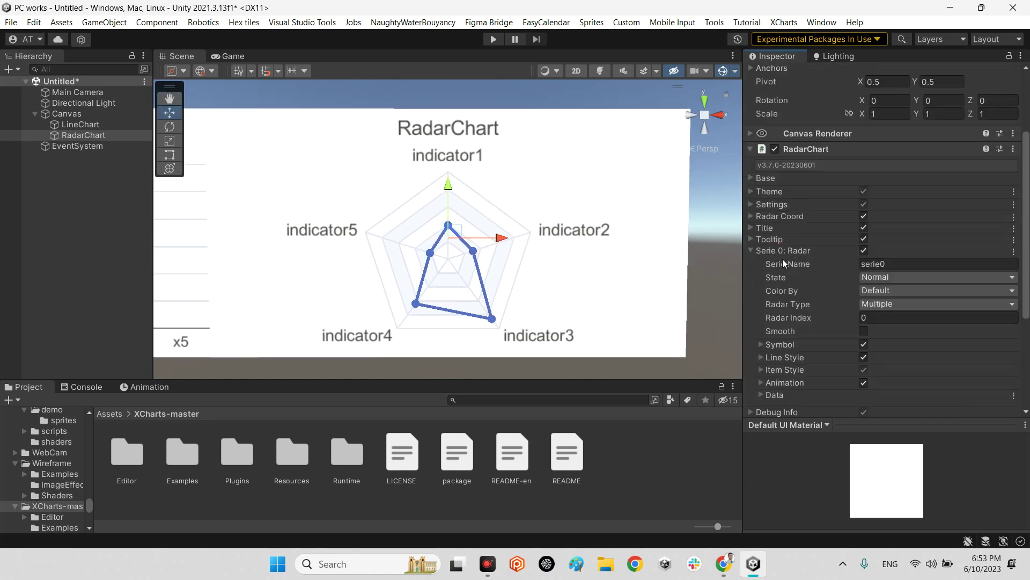
pyautogui.scroll(-3, 811, 330)
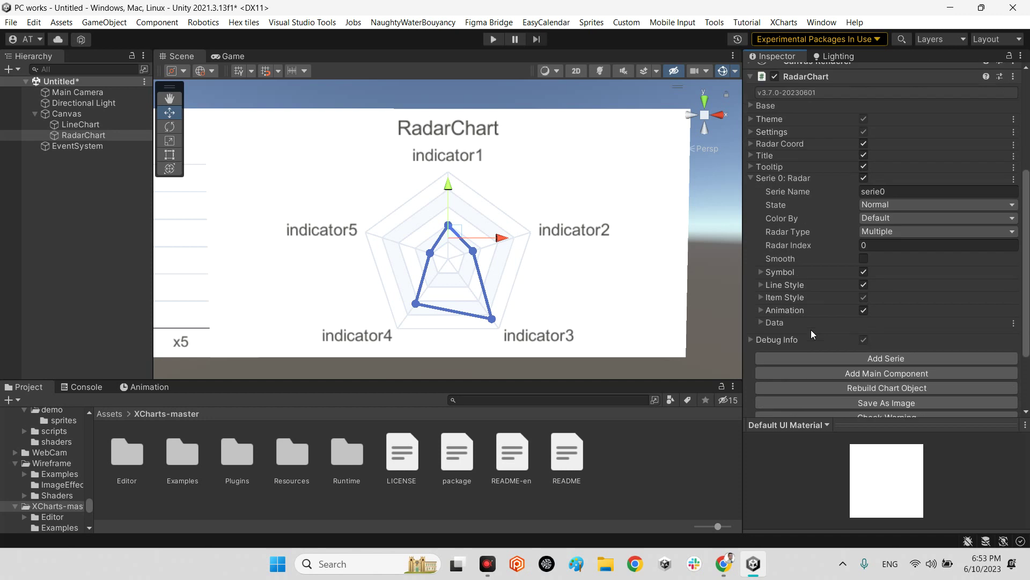
pyautogui.click(781, 324)
pyautogui.scroll(-3, 907, 344)
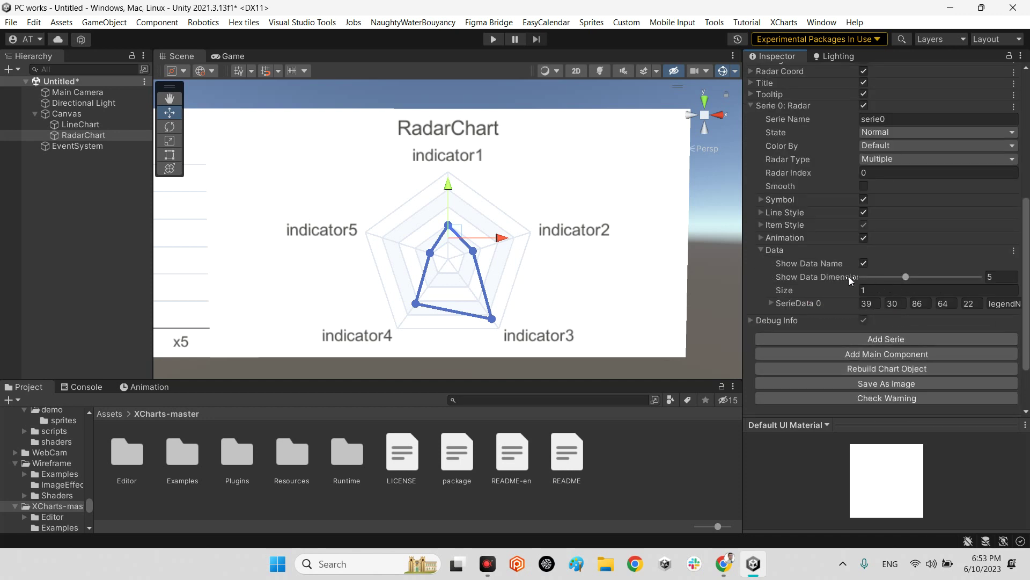
pyautogui.click(872, 304)
pyautogui.write('4')
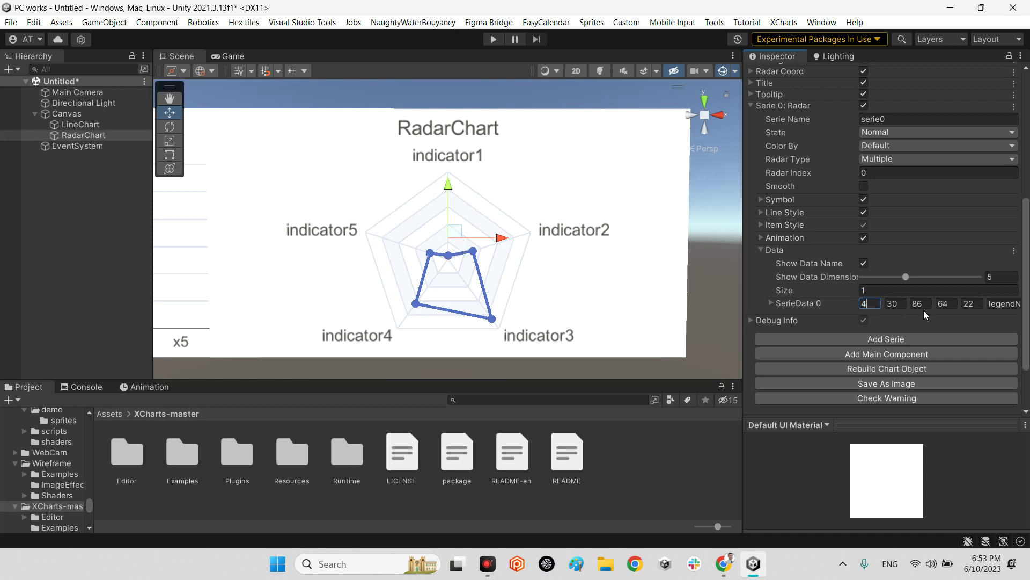
pyautogui.write('8')
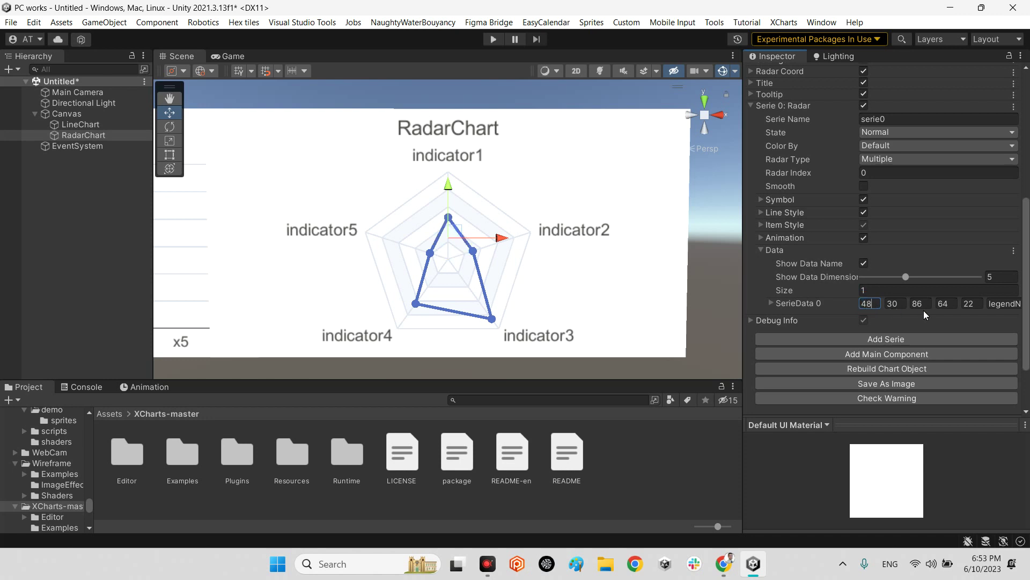
pyautogui.click(901, 308)
pyautogui.write('12')
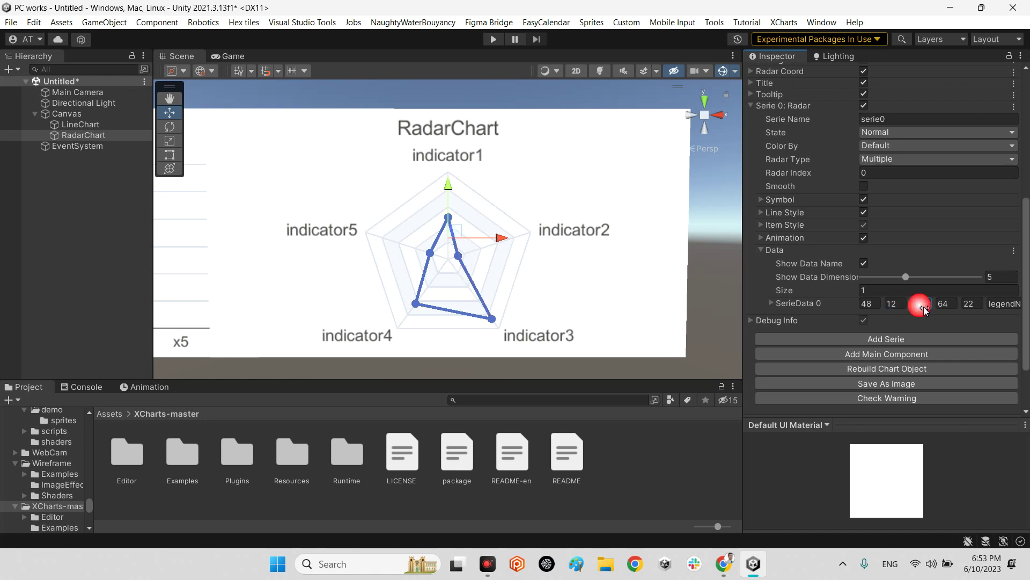
pyautogui.write('95')
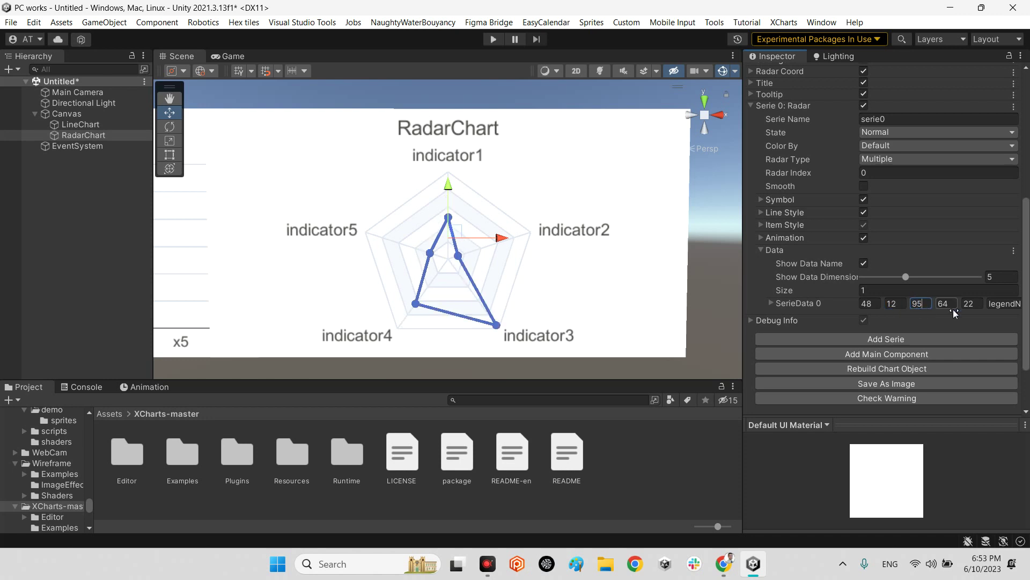
# Step: Set the fourth and fifth radar values to 72 and 56, then collapse Data
pyautogui.click(948, 304)
pyautogui.write('72')
pyautogui.click(969, 304)
pyautogui.write('53')
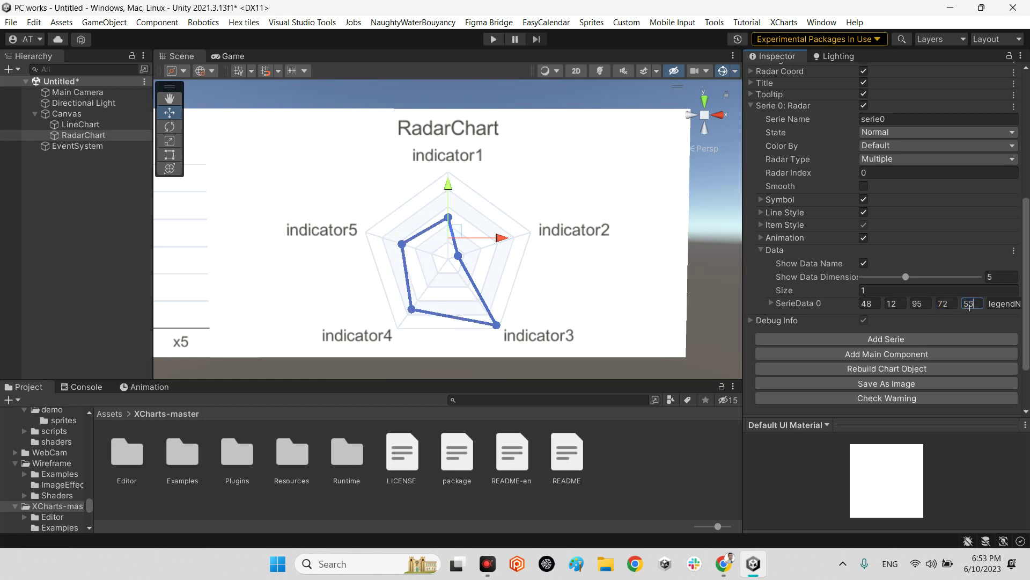
pyautogui.press('BackSpace')
pyautogui.write('6')
pyautogui.click(794, 304)
pyautogui.click(795, 305)
pyautogui.click(774, 250)
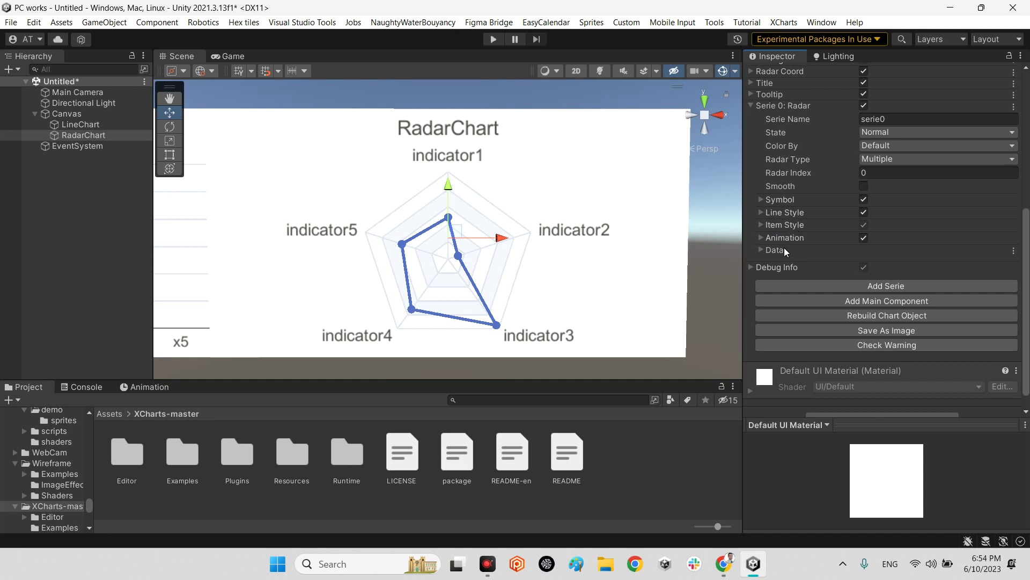
pyautogui.scroll(3, 789, 248)
pyautogui.click(779, 179)
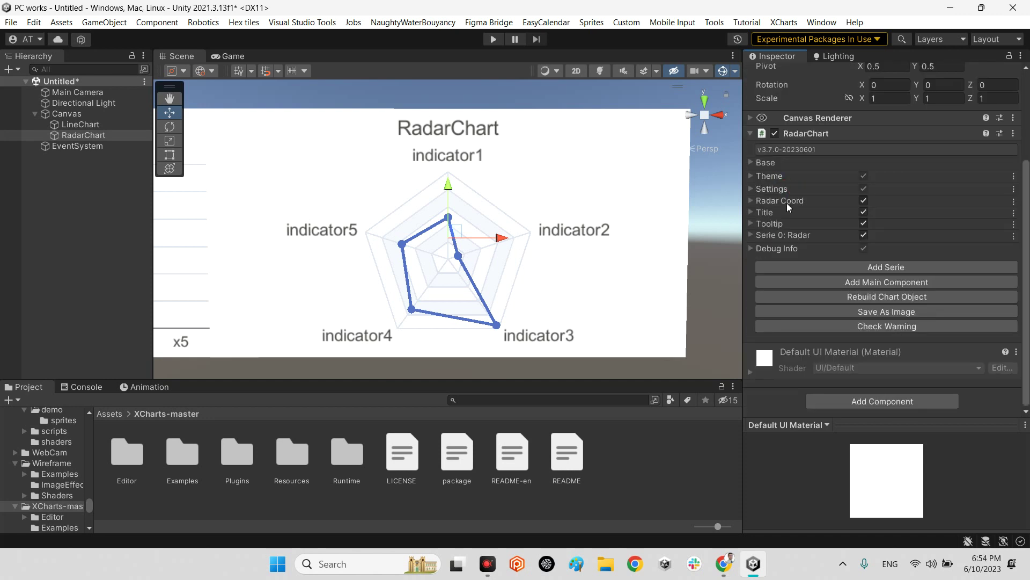
pyautogui.click(783, 200)
pyautogui.scroll(-4, 809, 240)
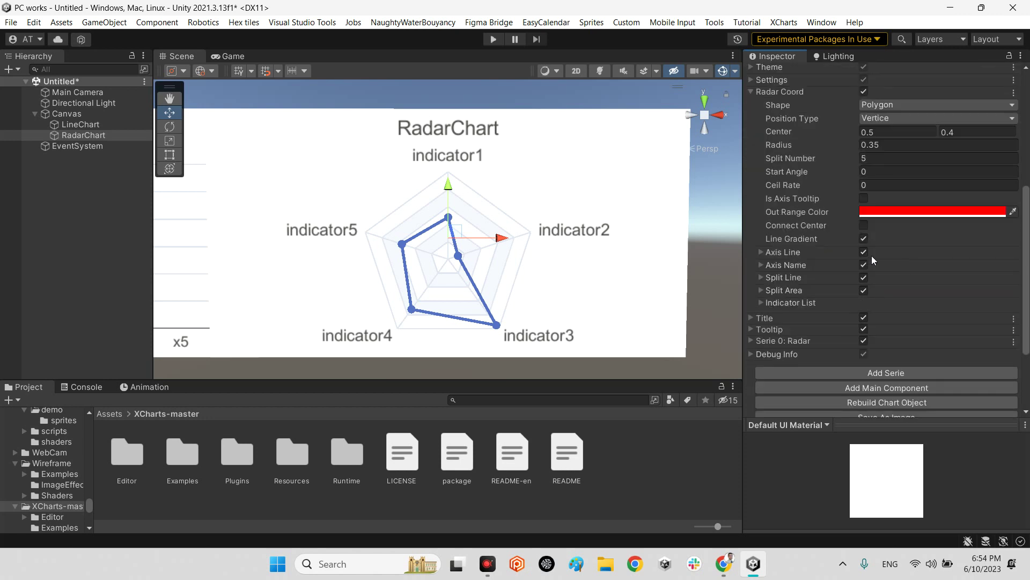
pyautogui.scroll(4, 779, 223)
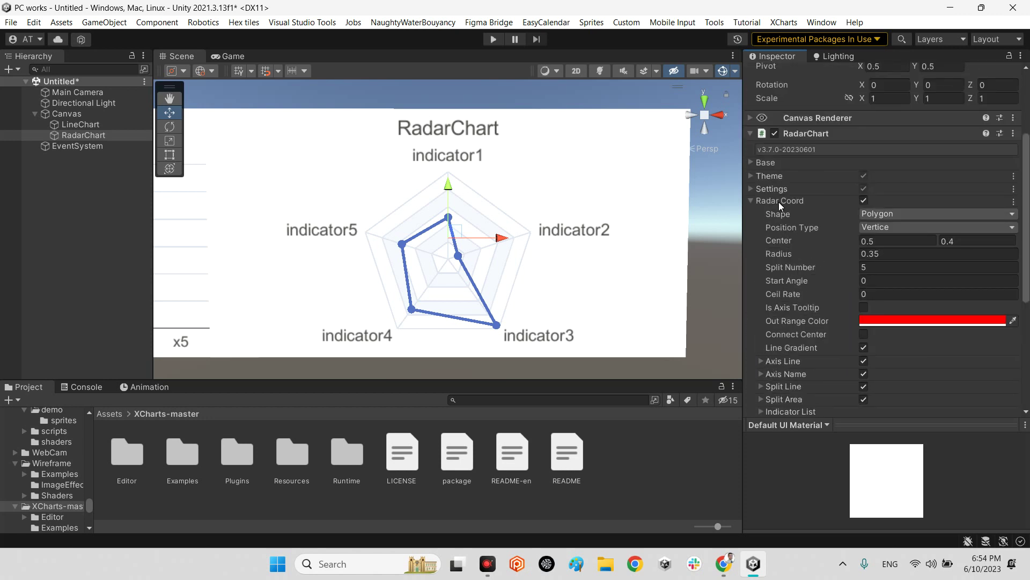
pyautogui.click(769, 205)
pyautogui.click(773, 179)
pyautogui.click(885, 189)
pyautogui.click(887, 202)
pyautogui.click(886, 189)
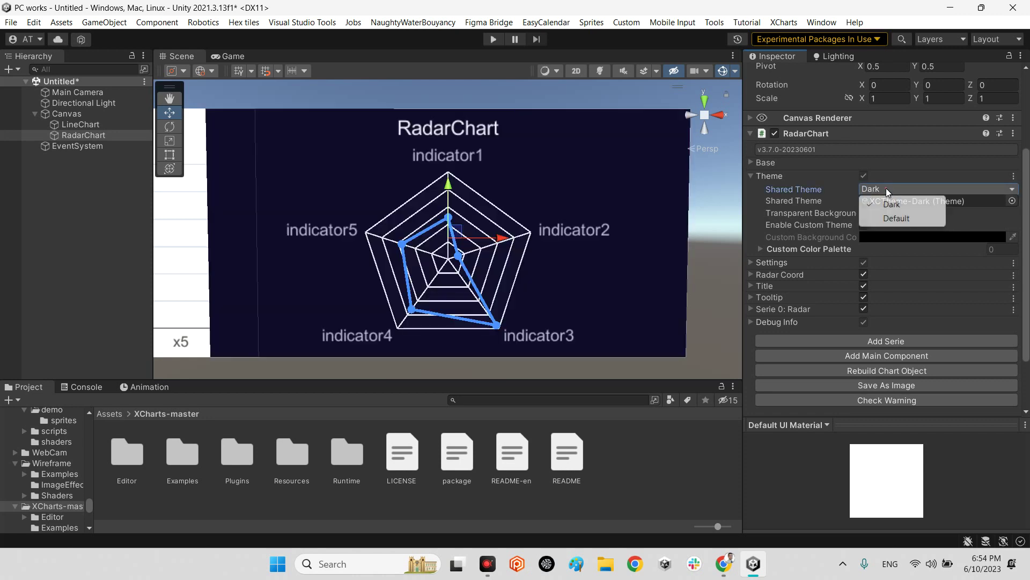
pyautogui.click(885, 216)
pyautogui.keyDown('alt'); pyautogui.moveTo(506, 214); pyautogui.dragTo(299, 223); pyautogui.keyUp('alt')
pyautogui.scroll(-5, 447, 218)
# Step: Add an XCharts ScatterChart to the Canvas from the Hierarchy menu
pyautogui.click(64, 191)
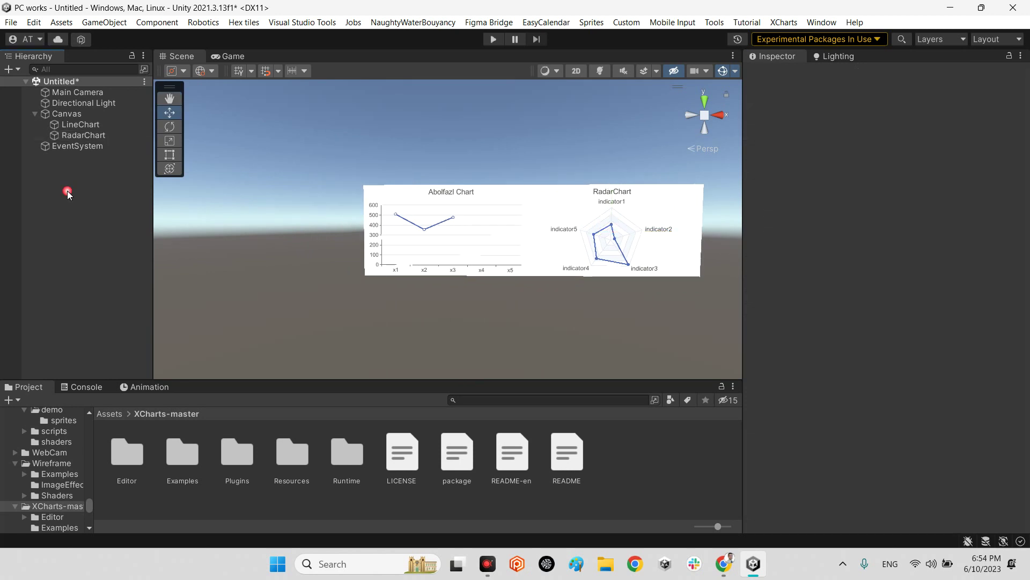
pyautogui.rightClick(63, 189)
pyautogui.moveTo(123, 526)
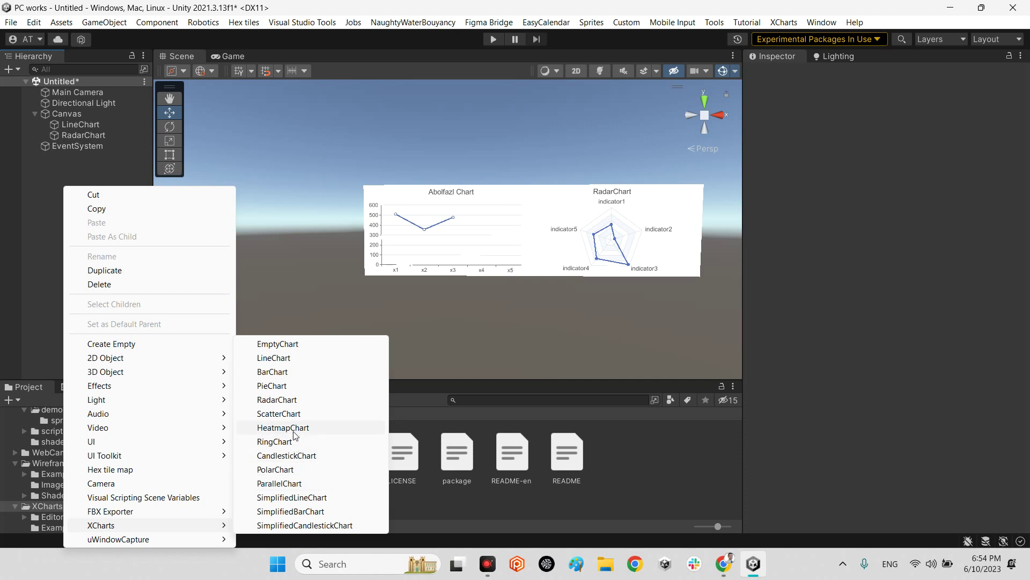
pyautogui.click(293, 414)
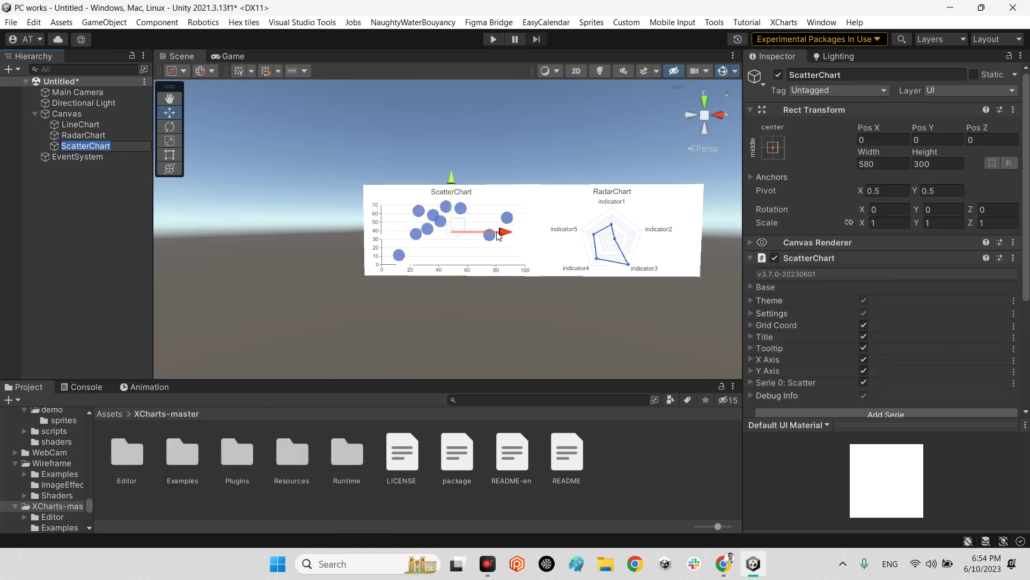
# Step: Move the ScatterChart left of the line chart to Pos X -616, showing all three charts
pyautogui.moveTo(497, 235); pyautogui.dragTo(526, 279)
pyautogui.scroll(5, 319, 221)
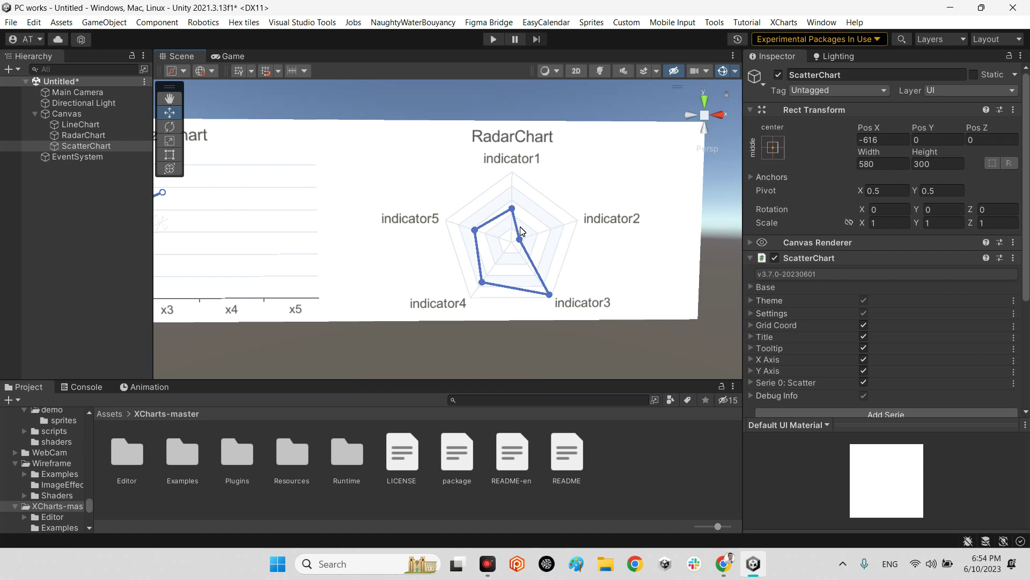
pyautogui.press('alt')
pyautogui.keyDown('alt'); pyautogui.moveTo(546, 265); pyautogui.dragTo(515, 231); pyautogui.keyUp('alt')
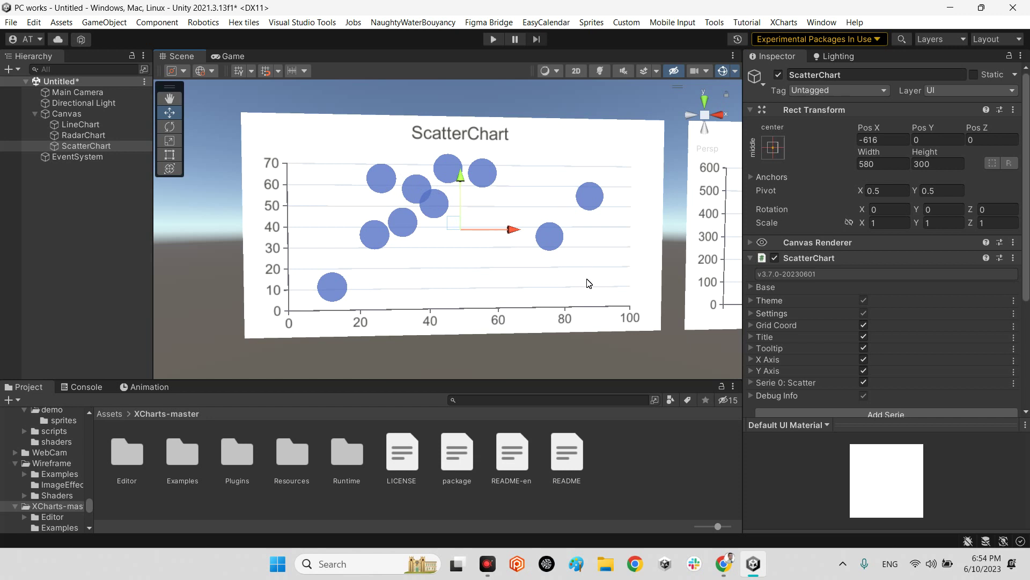
pyautogui.moveTo(465, 269)
pyautogui.keyDown('alt'); pyautogui.mouseDown()
pyautogui.moveTo(518, 286)
pyautogui.moveTo(483, 299)
pyautogui.moveTo(468, 278)
pyautogui.mouseUp(); pyautogui.keyUp('alt')
pyautogui.click(724, 563)
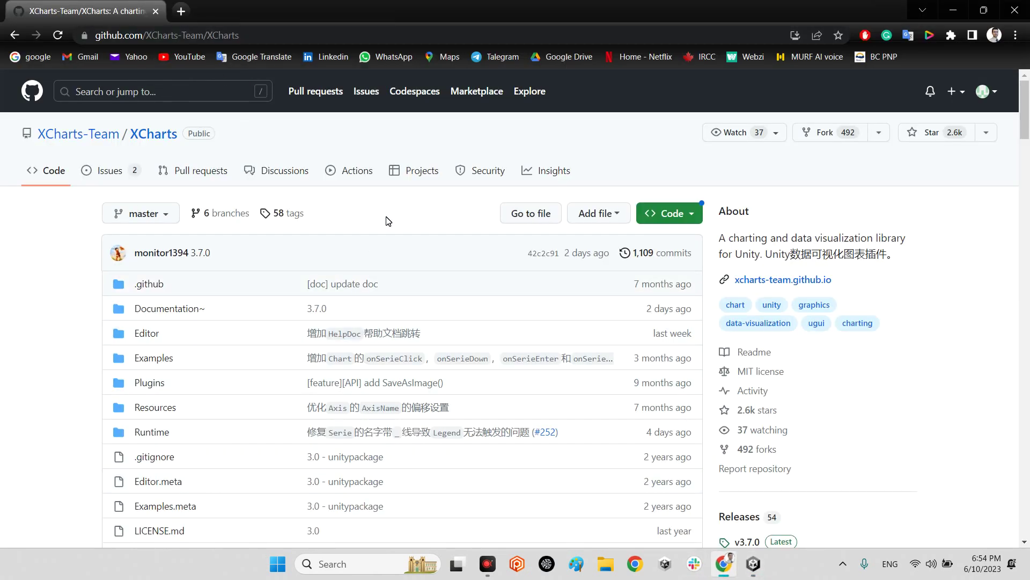
pyautogui.click(953, 10)
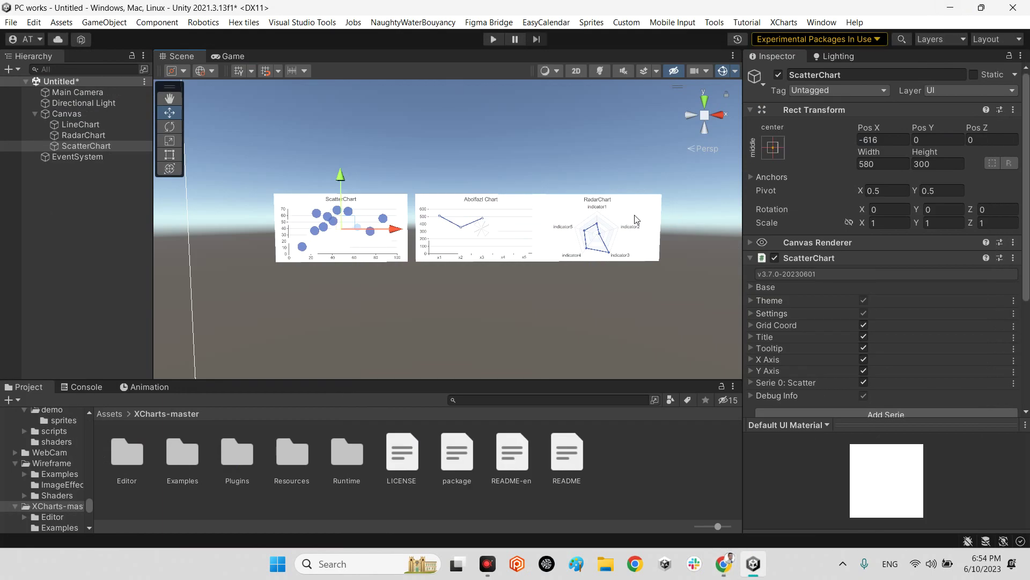